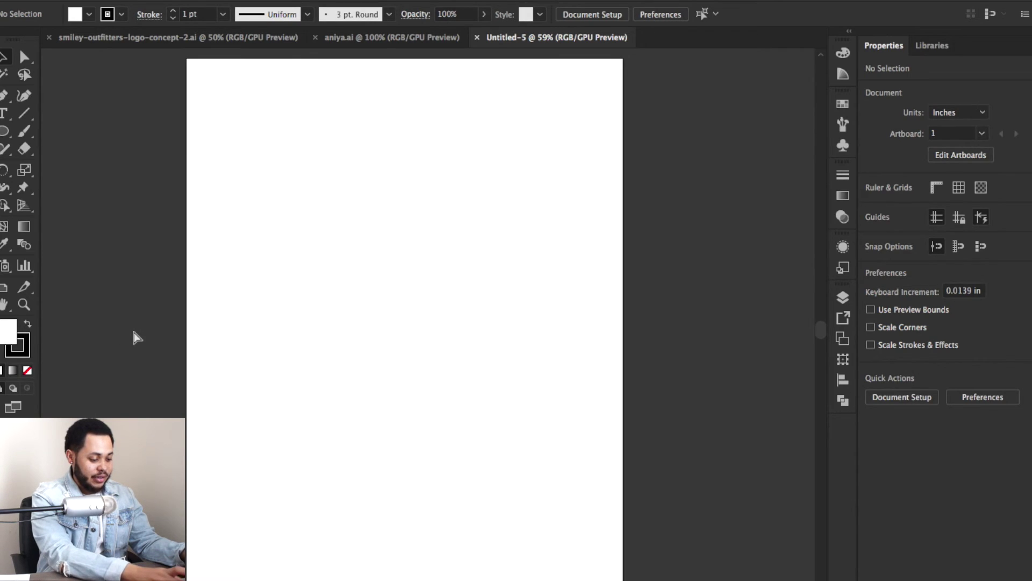
# - Turn on the grid (Ctrl+') and the rulers (Ctrl+R) over the empty portrait artboard
pyautogui.press('super+apostrophe')
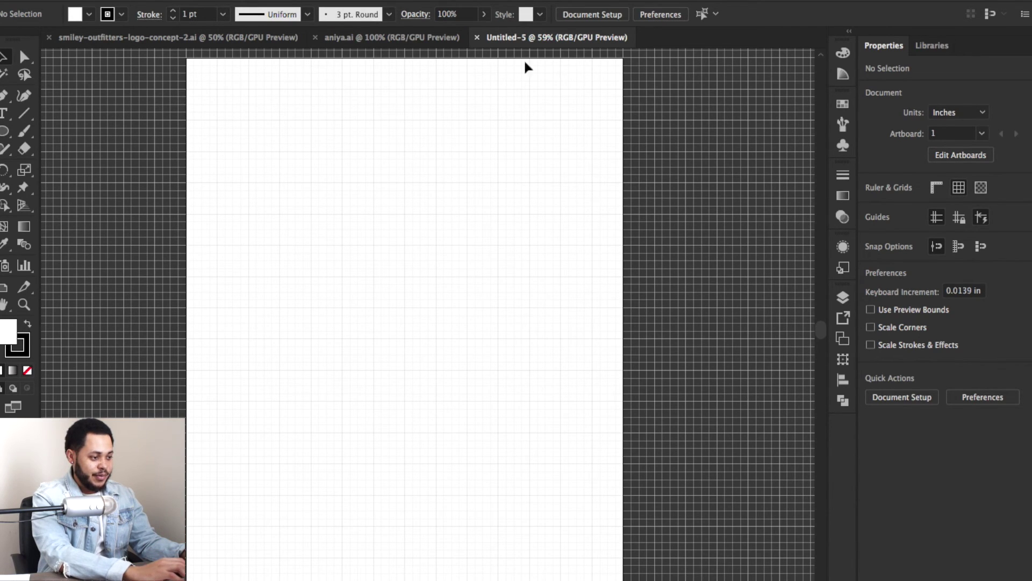
pyautogui.scroll(1, 376, 120)
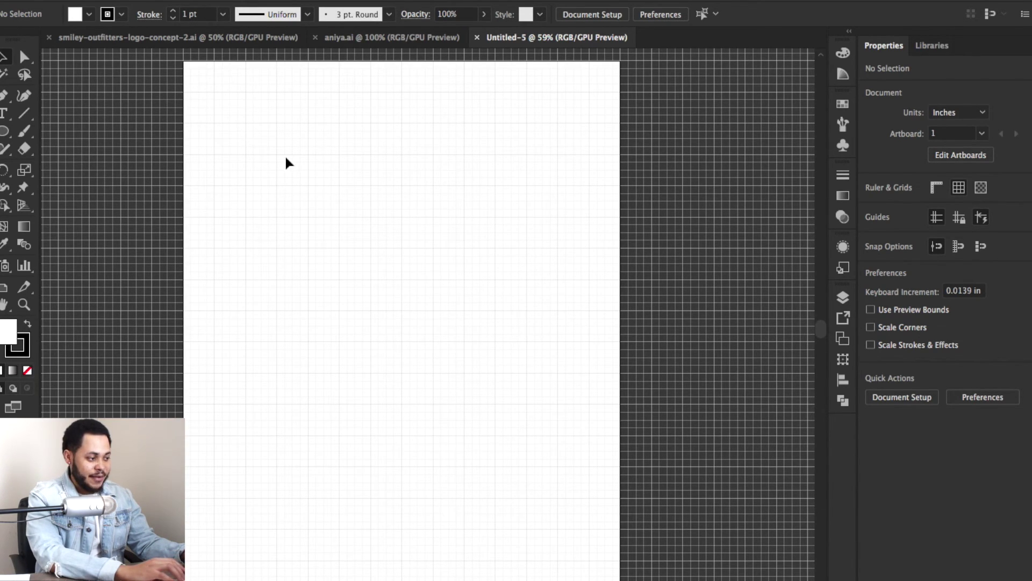
pyautogui.scroll(1, 308, 257)
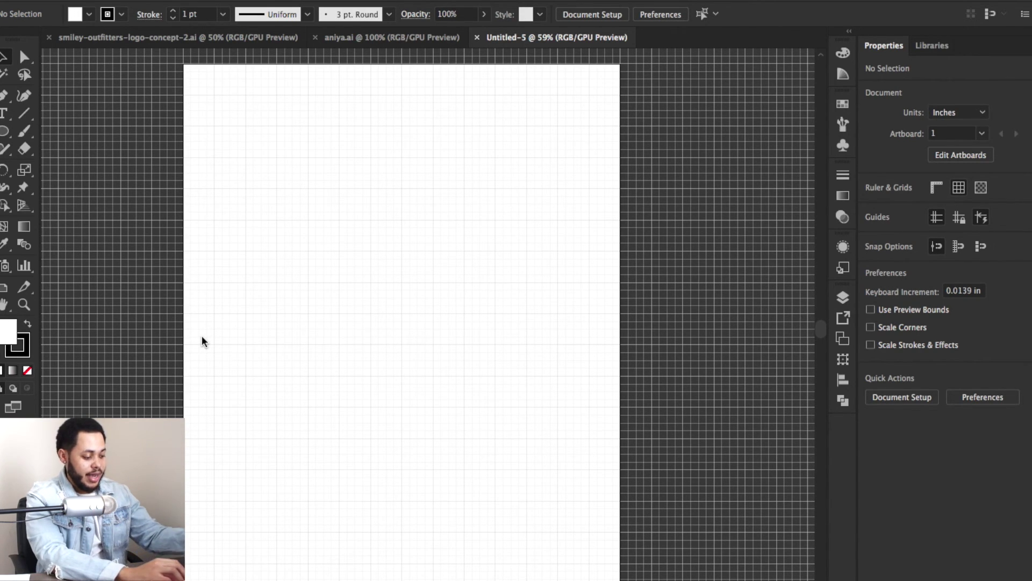
pyautogui.press('super+r')
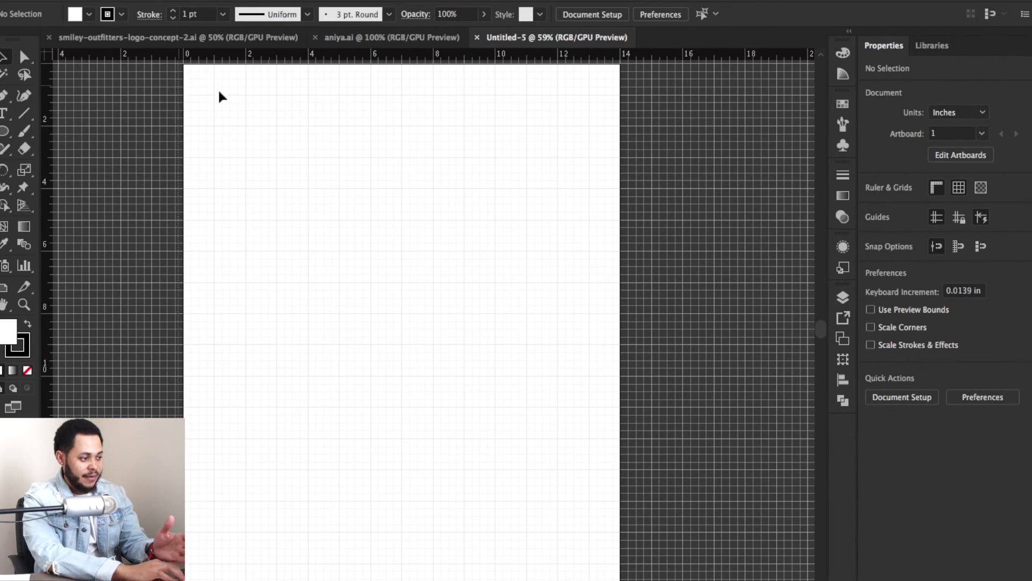
# - Place a trial vertical and horizontal guide, remove them, and bring up the Layers panel
pyautogui.moveTo(339, 94); pyautogui.dragTo(339, 94)
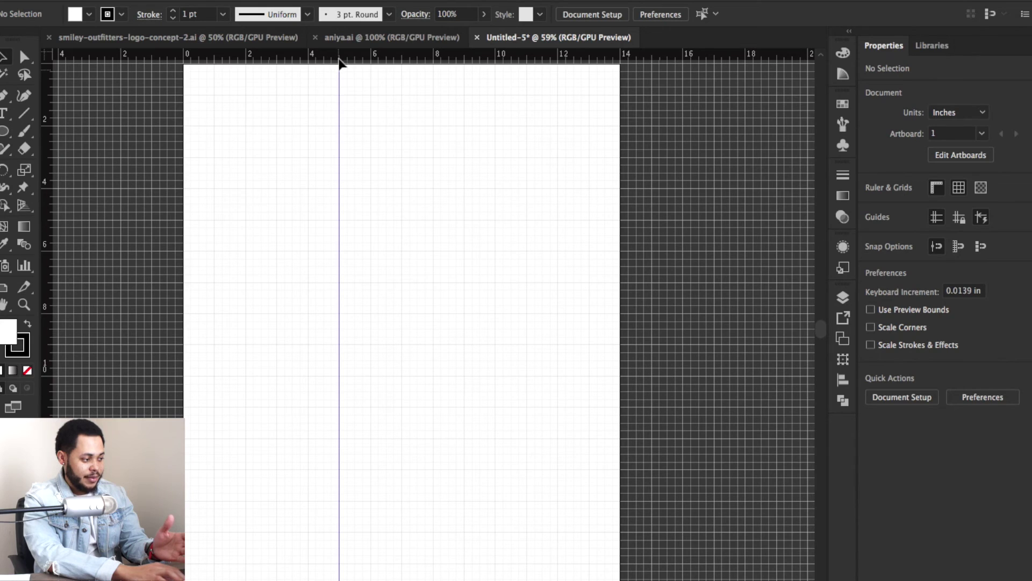
pyautogui.moveTo(335, 292); pyautogui.dragTo(333, 282)
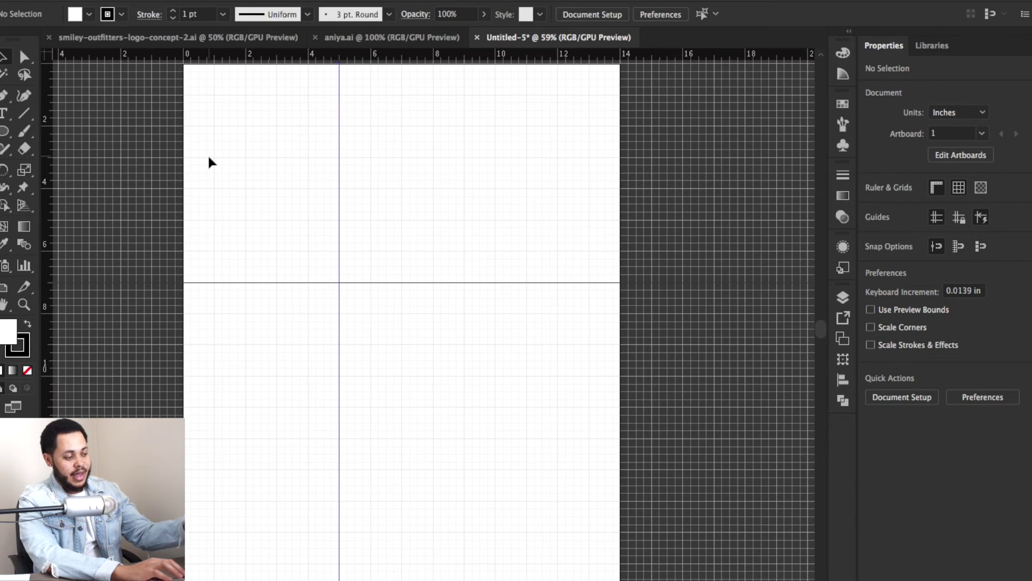
pyautogui.press('F7')
pyautogui.press('super+semicolon')
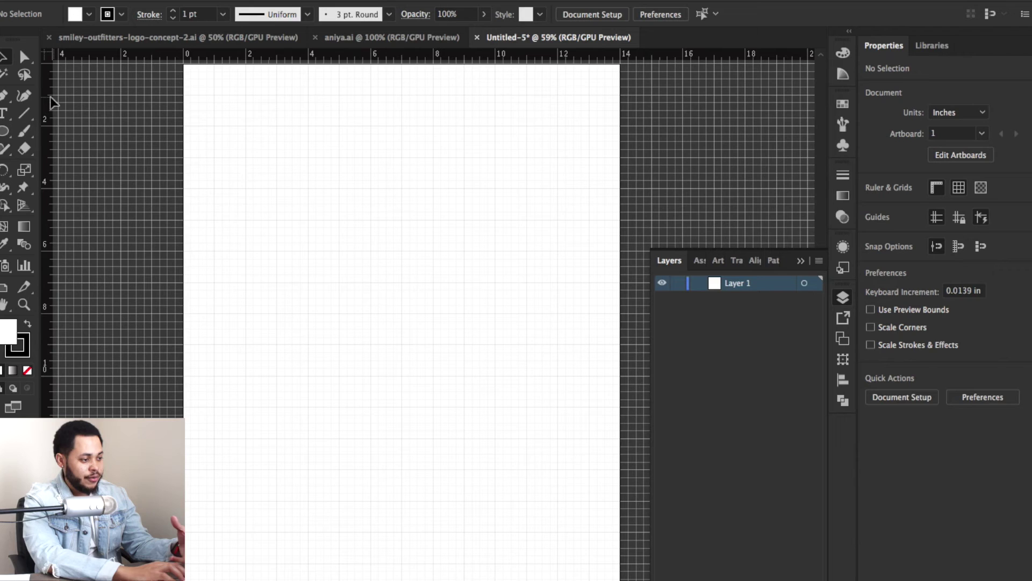
# - Drag out a centre vertical guide, horizontal guides near top and bottom, and side vertical guides
pyautogui.moveTo(226, 98); pyautogui.dragTo(402, 105)
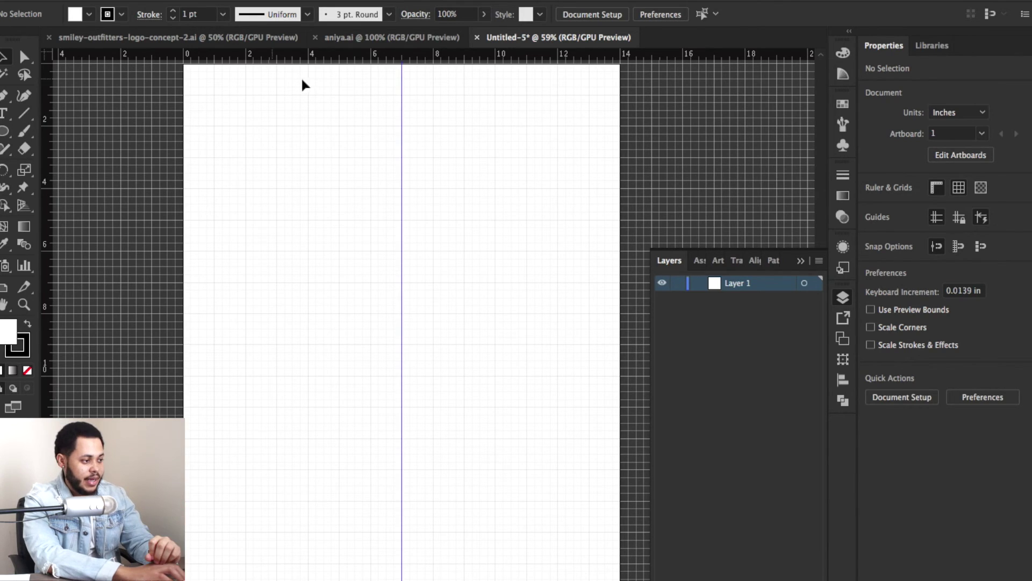
pyautogui.moveTo(343, 59); pyautogui.dragTo(345, 98)
pyautogui.moveTo(393, 51); pyautogui.dragTo(407, 294)
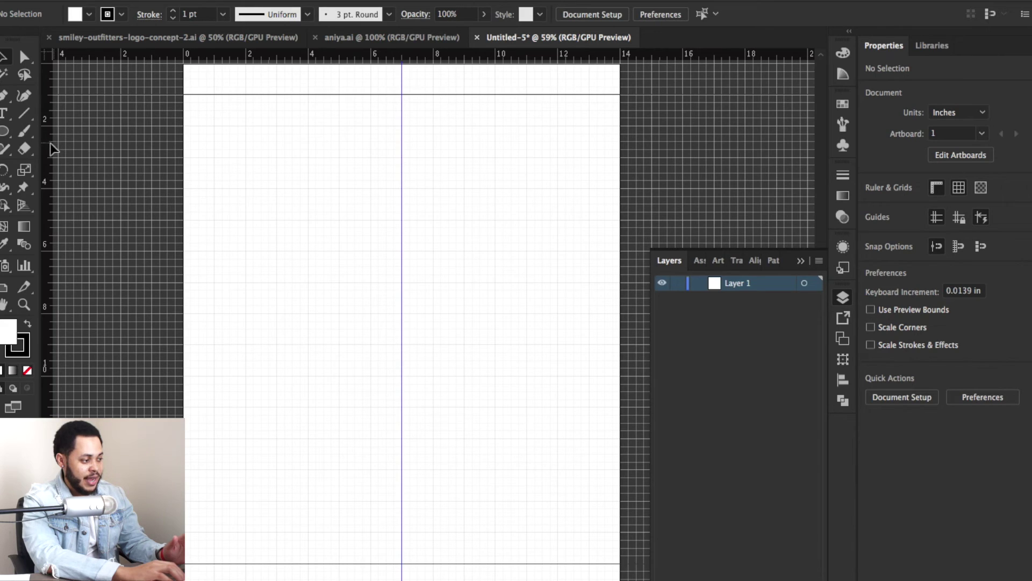
pyautogui.moveTo(52, 144); pyautogui.dragTo(245, 134)
pyautogui.moveTo(245, 134); pyautogui.dragTo(559, 156)
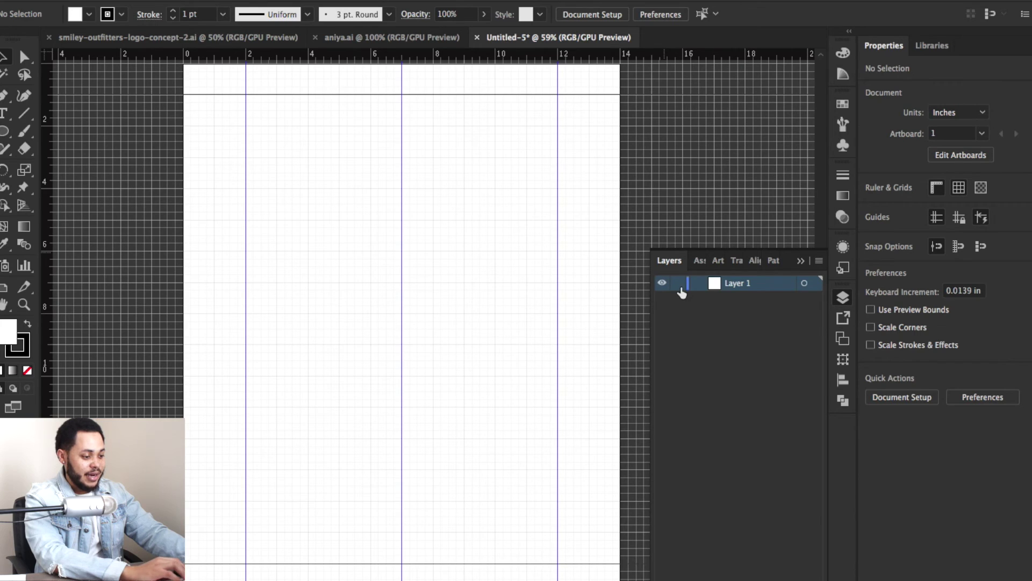
# - Rename Layer 1 to 'guides'
pyautogui.doubleClick(739, 283)
pyautogui.write('guides')
pyautogui.press('Return')
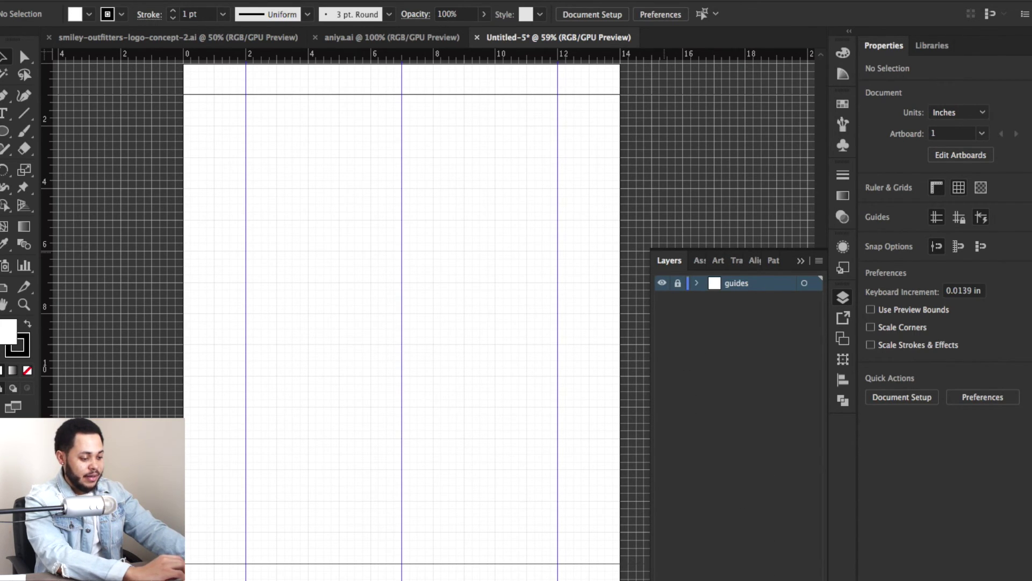
# - Add a new Layer 2 above it and target it for the artwork
pyautogui.hotkey('ctrl', 'l')
pyautogui.click(804, 284)
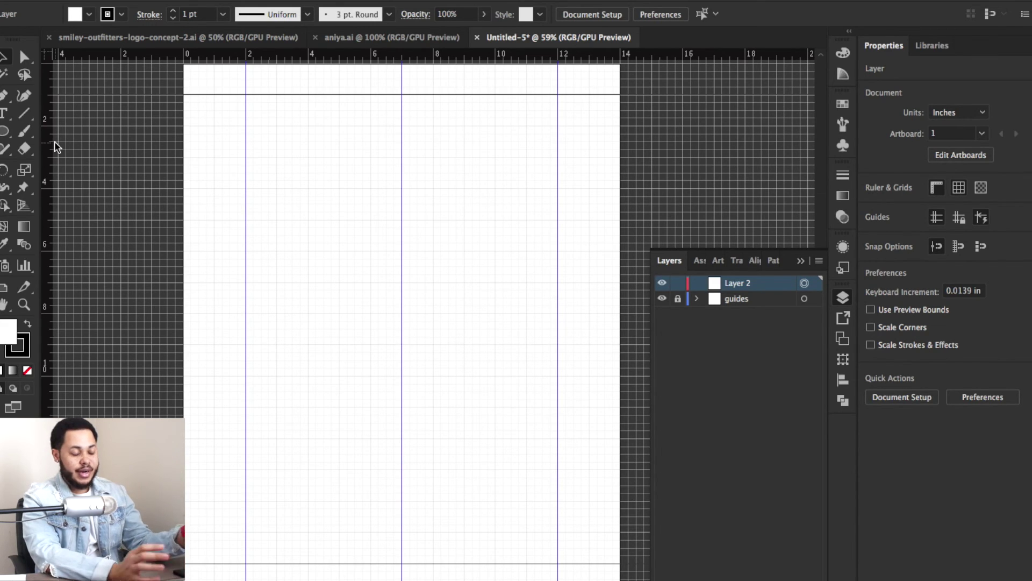
pyautogui.click(4, 132)
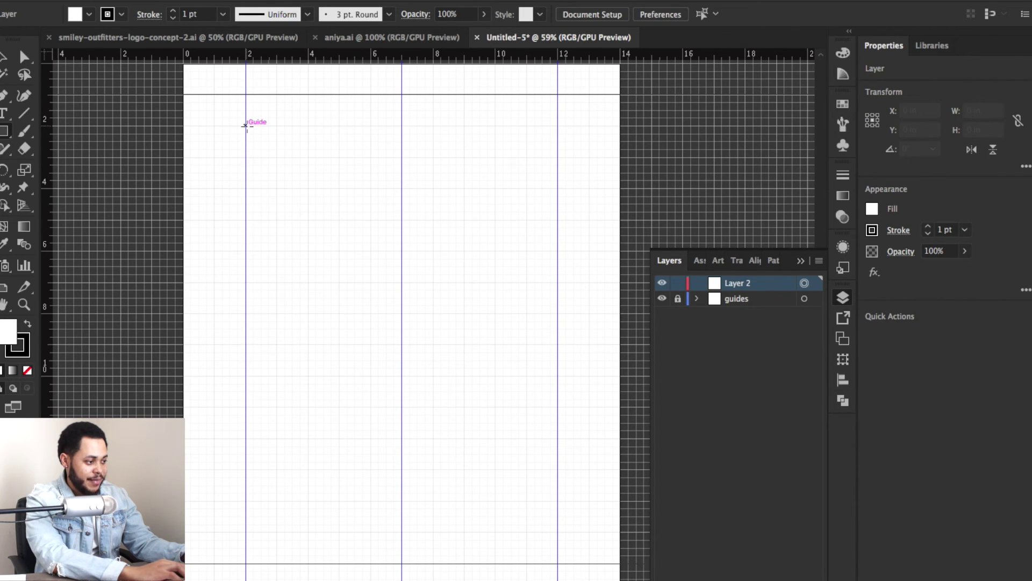
# - Draw a square between the side guides, a tall narrow rectangle, and an ellipse across the top
pyautogui.moveTo(245, 125); pyautogui.dragTo(557, 300)
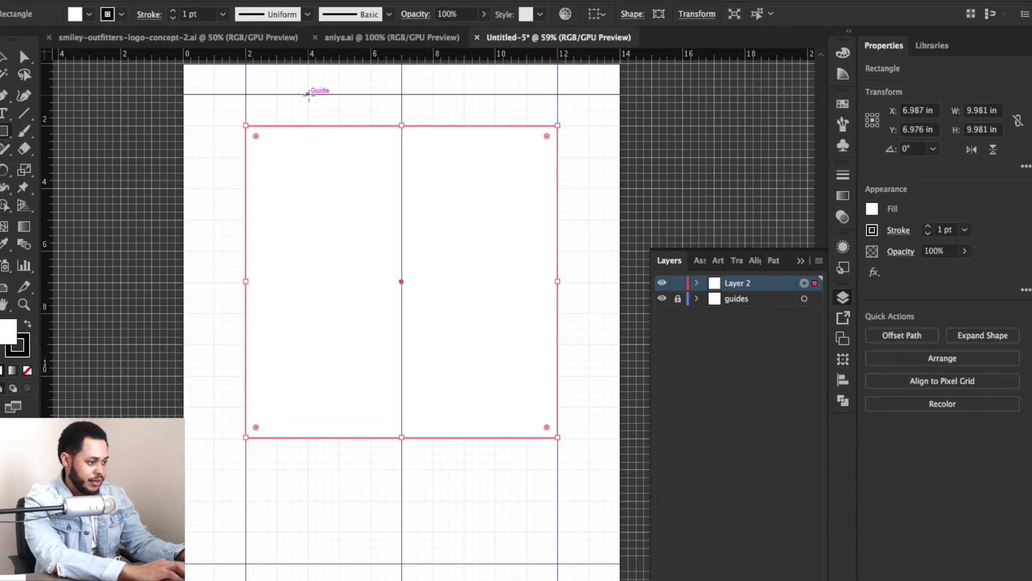
pyautogui.moveTo(309, 95); pyautogui.dragTo(495, 467)
pyautogui.press('super+shift+a')
pyautogui.press('l')
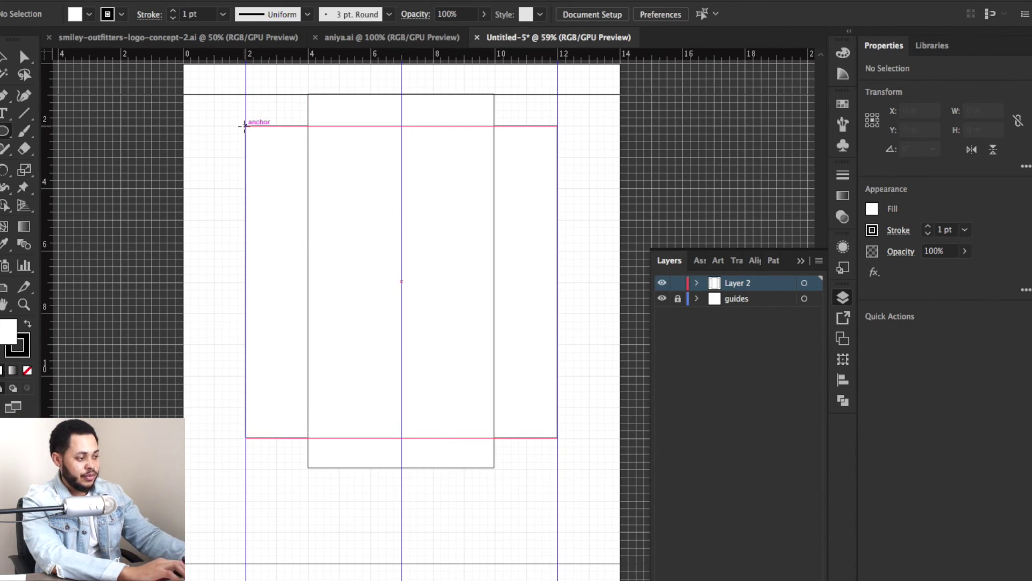
pyautogui.moveTo(246, 94); pyautogui.dragTo(557, 159)
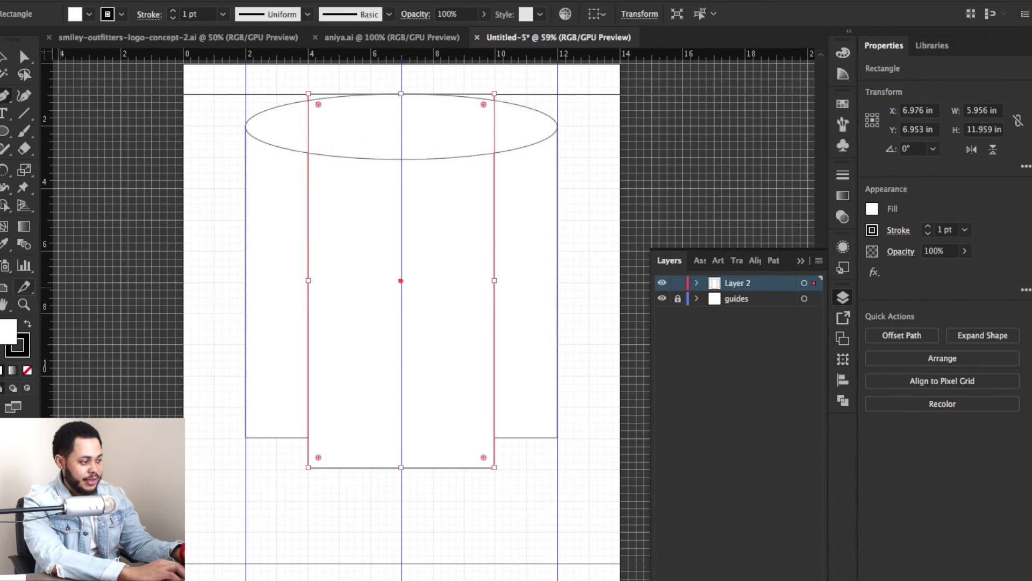
# - Add an anchor at the tall rectangle's bottom middle and drag it down into a point
pyautogui.click(4, 99)
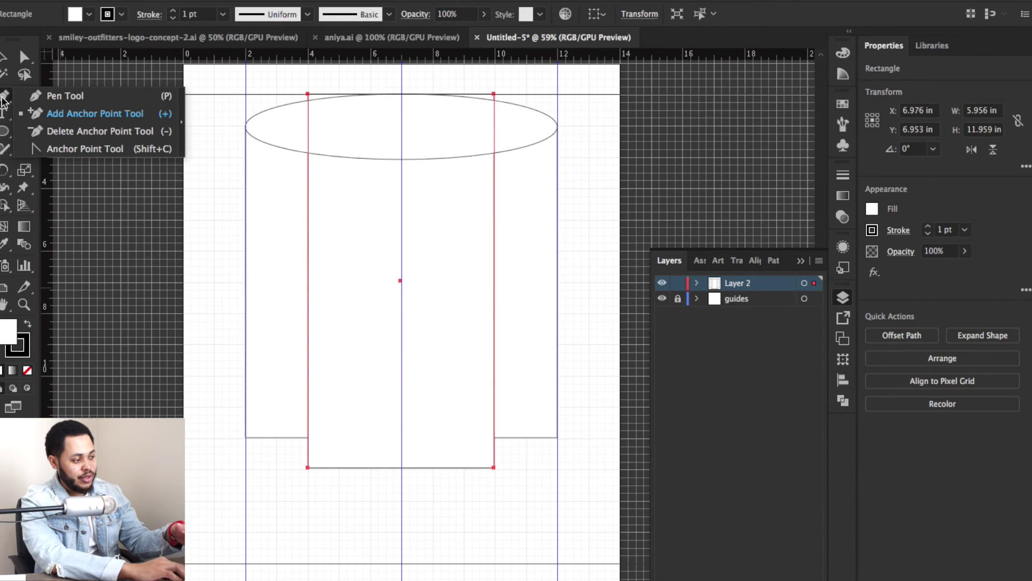
pyautogui.click(68, 114)
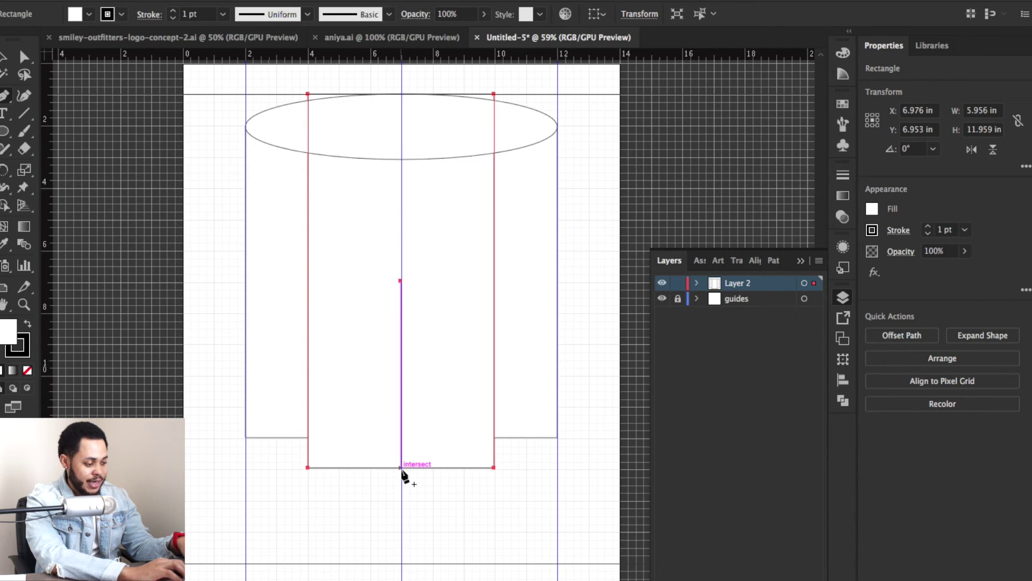
pyautogui.click(24, 57)
pyautogui.click(400, 467)
pyautogui.moveTo(401, 468); pyautogui.dragTo(399, 501)
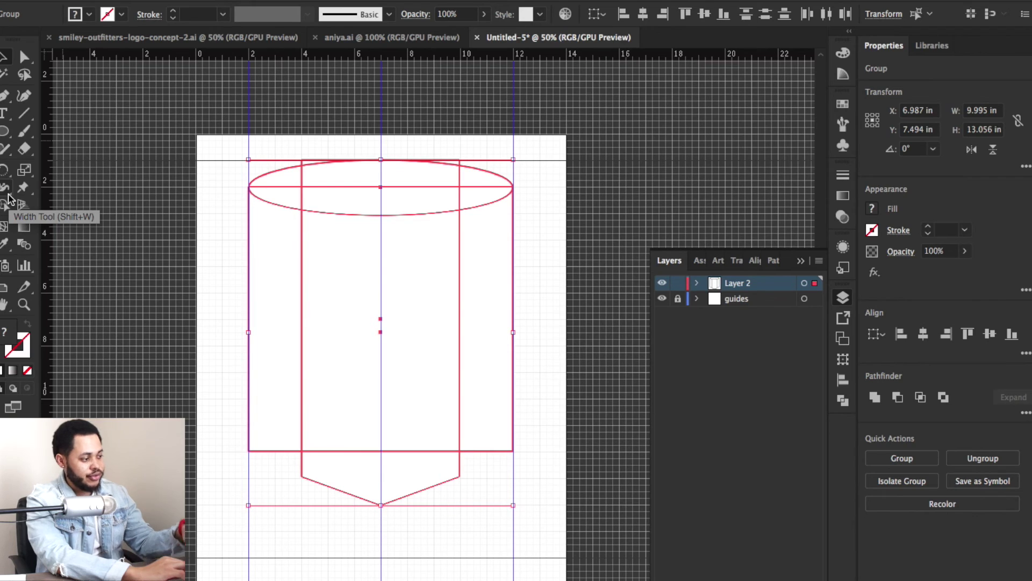
# - Merge the parts with Shape Builder and move the shield artwork onto a new Layer 3
pyautogui.click(6, 203)
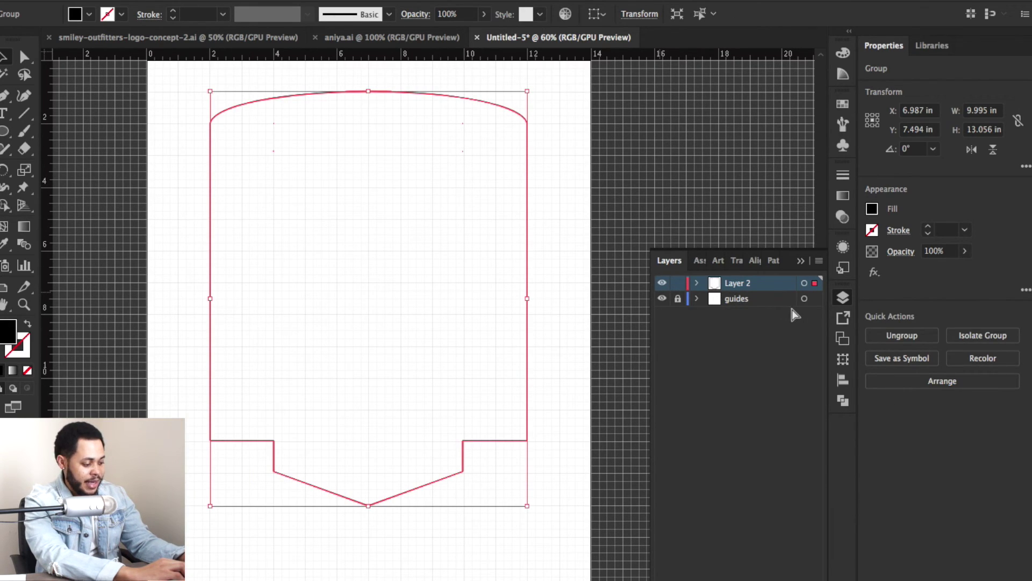
pyautogui.click(774, 568)
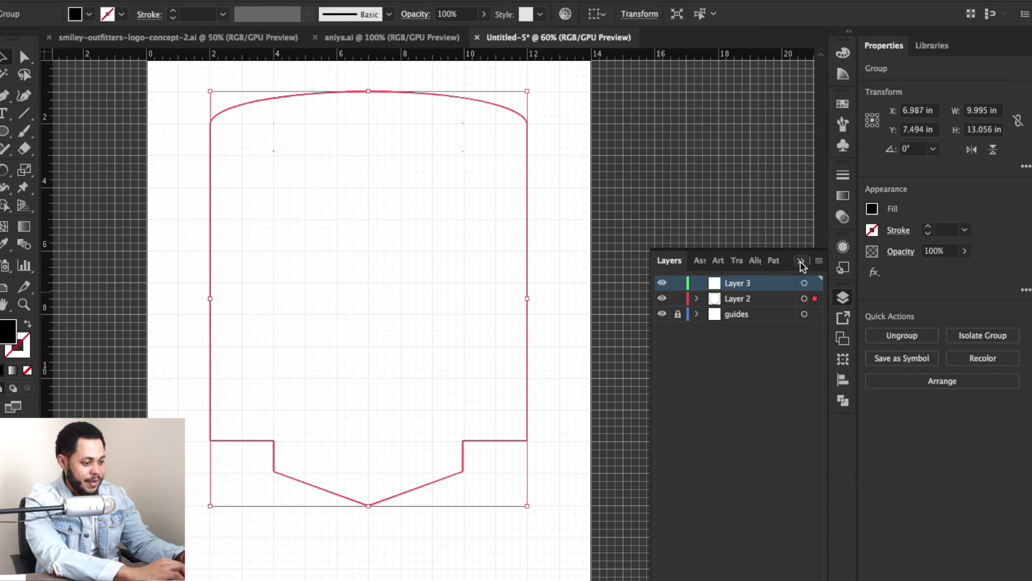
pyautogui.moveTo(815, 299); pyautogui.dragTo(815, 283)
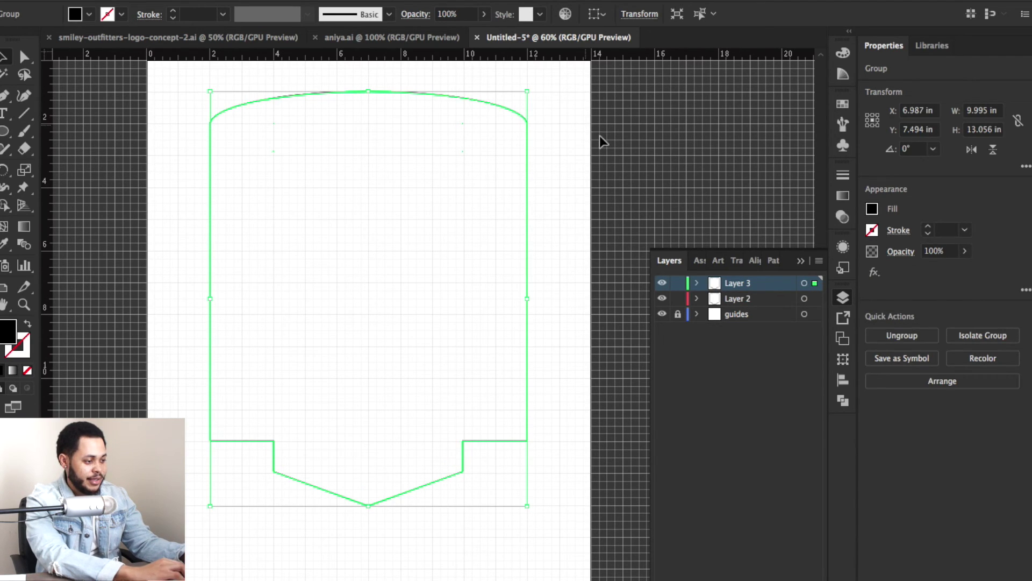
pyautogui.click(599, 136)
pyautogui.click(804, 283)
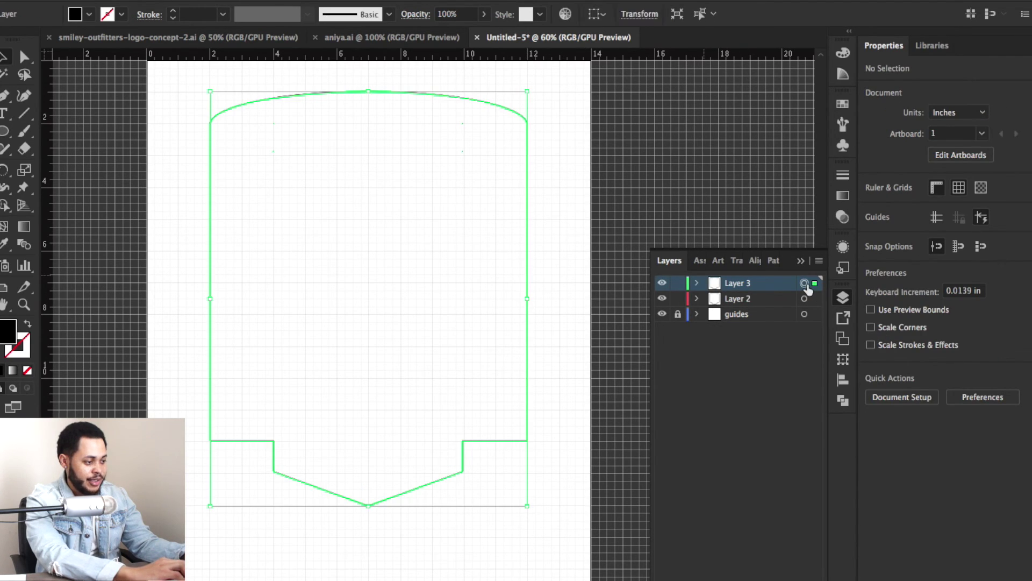
# - Scale a smaller inner copy of the shield and give the outer shield a black stroke
pyautogui.moveTo(524, 92); pyautogui.dragTo(495, 134)
pyautogui.click(434, 182)
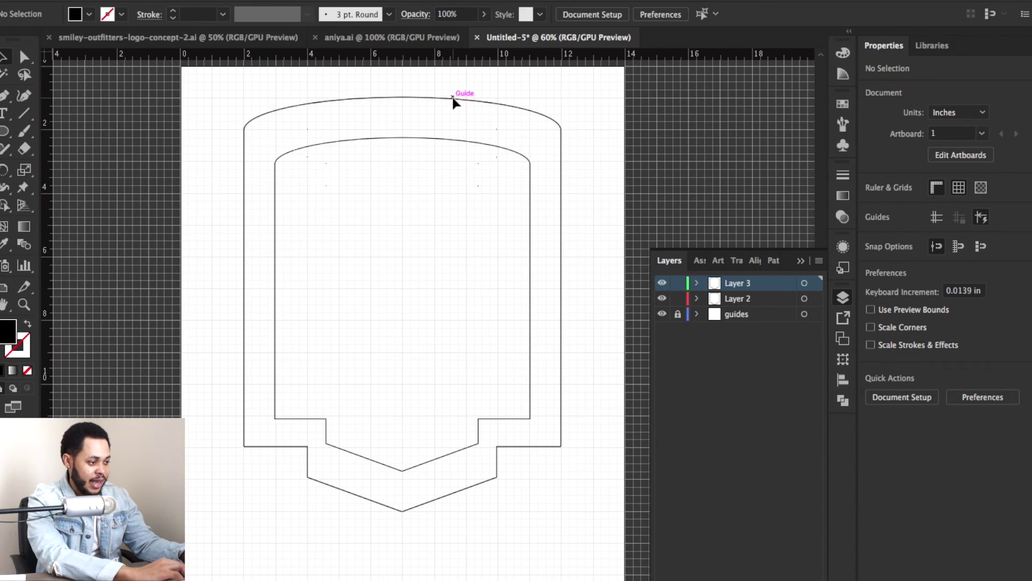
pyautogui.click(429, 99)
pyautogui.click(123, 19)
pyautogui.click(133, 54)
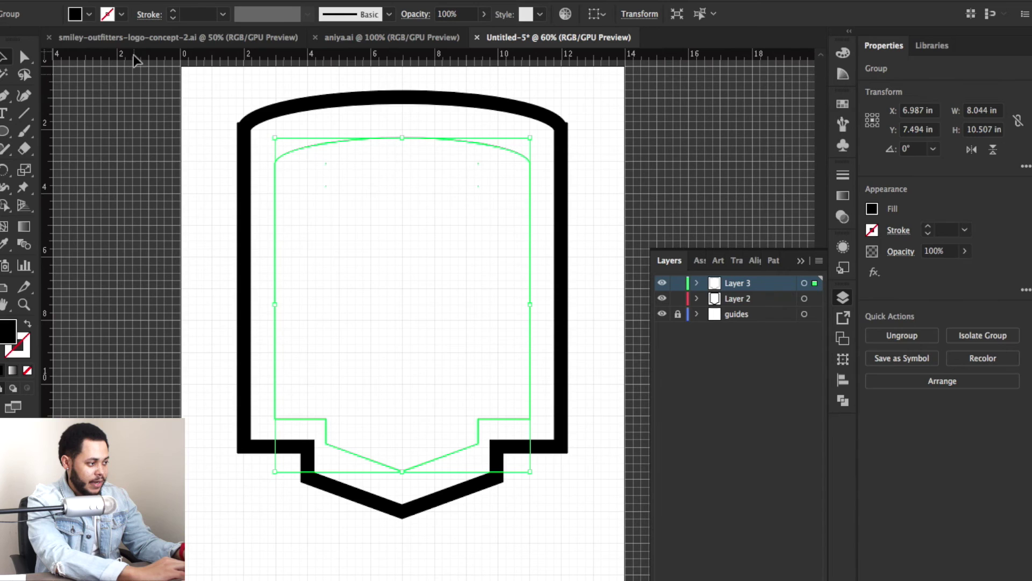
# - Give the inner shield a black stroke and lock Layer 3
pyautogui.click(124, 18)
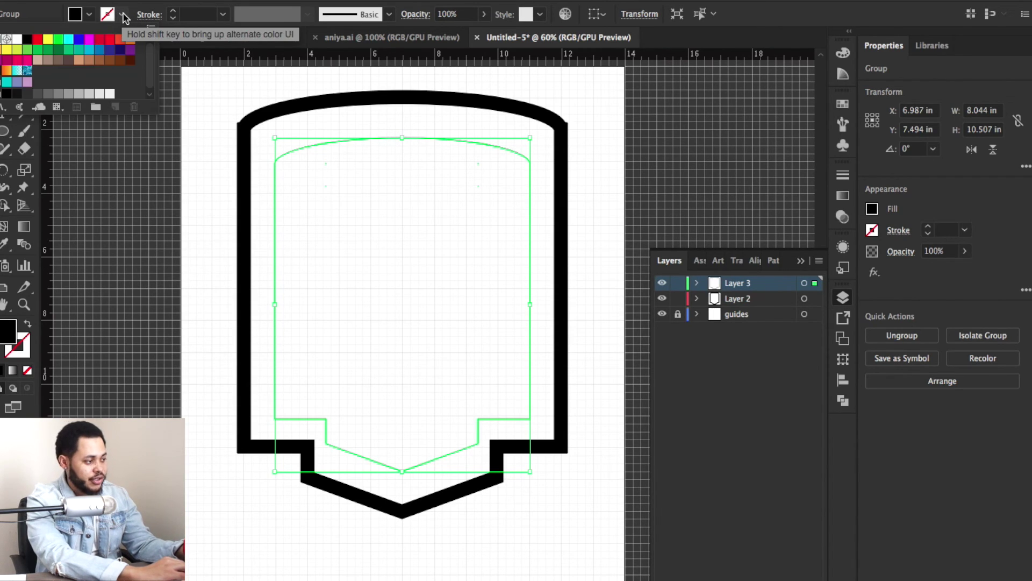
pyautogui.click(29, 42)
pyautogui.click(629, 156)
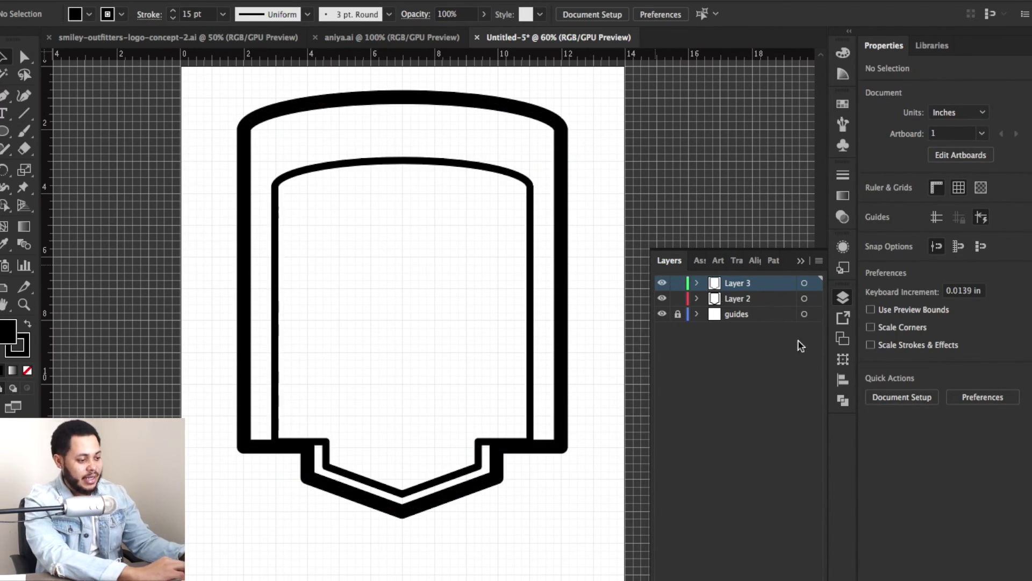
pyautogui.click(678, 283)
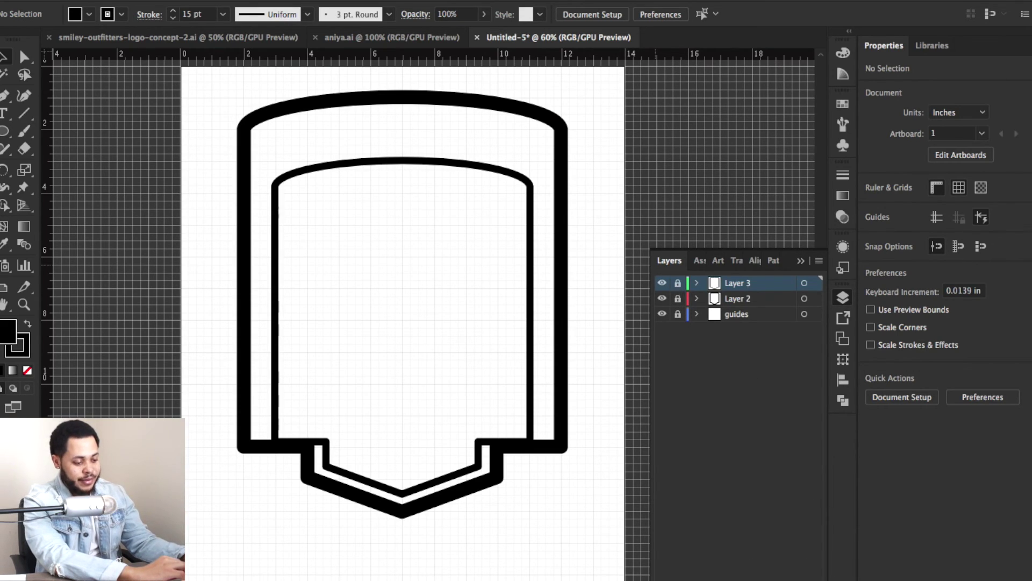
# - Add Layer 4 and draw an ellipse across the top of the shield
pyautogui.press('super+l')
pyautogui.moveTo(11, 132); pyautogui.dragTo(50, 164)
pyautogui.moveTo(245, 129); pyautogui.dragTo(568, 218)
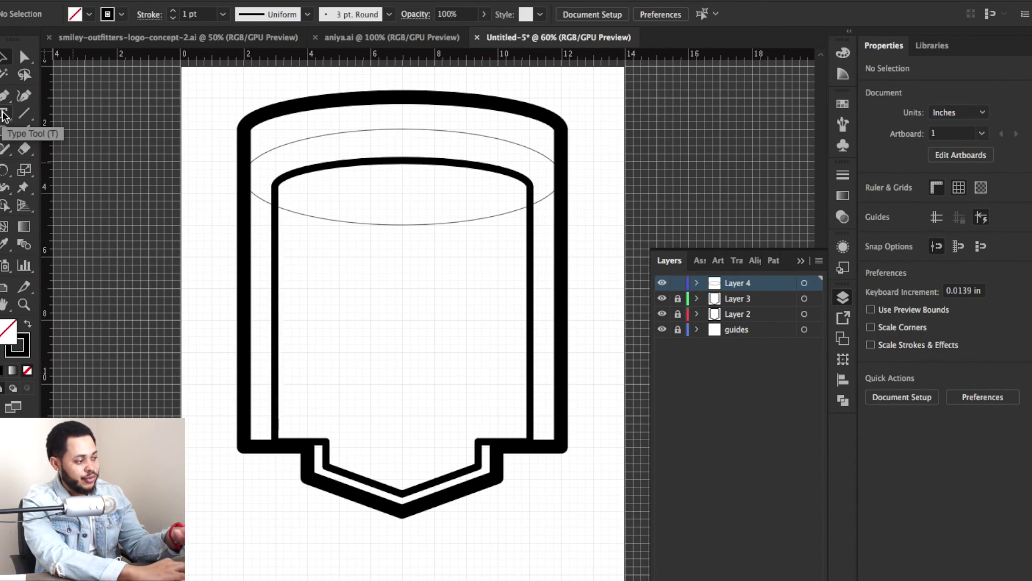
# - Set 'BALANCED' along the ellipse's top edge with Type on a Path and move it lower
pyautogui.click(4, 115)
pyautogui.click(4, 115)
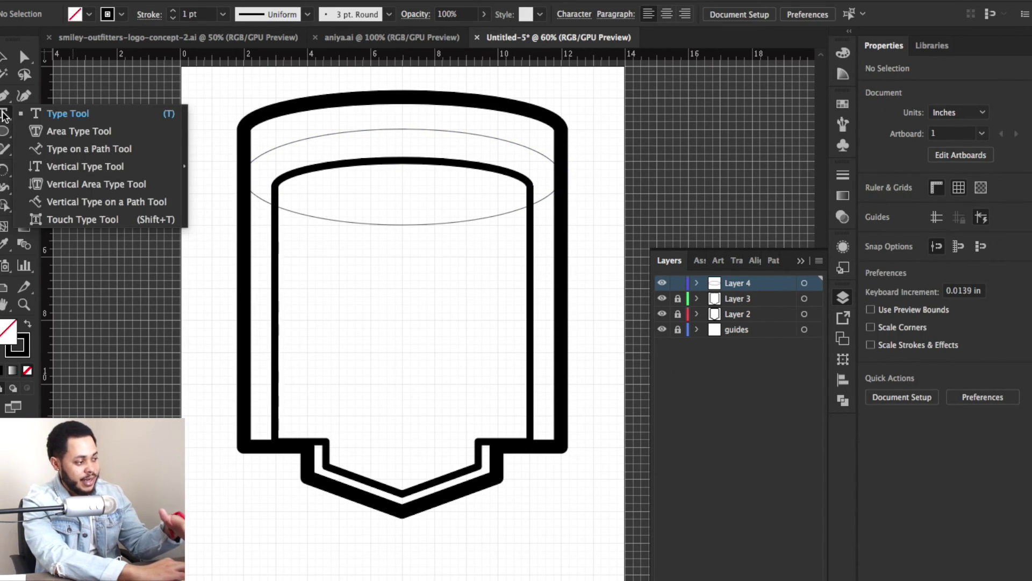
pyautogui.click(86, 148)
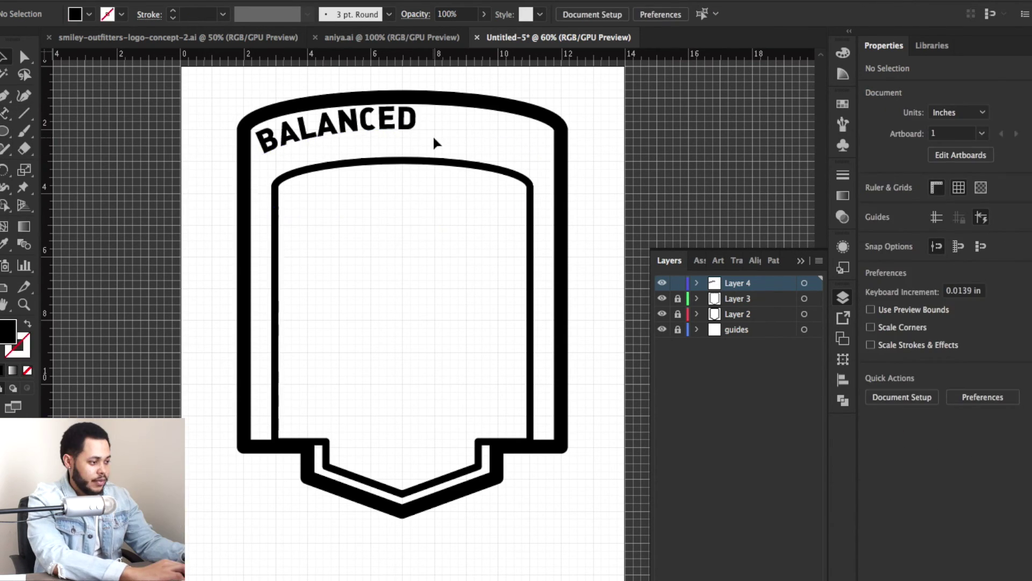
pyautogui.click(398, 128)
pyautogui.press('Down')
pyautogui.press('Down')
pyautogui.press('Down')
pyautogui.press('Down')
pyautogui.press('Down')
pyautogui.press('Down')
pyautogui.press('Down')
pyautogui.press('Down')
pyautogui.moveTo(398, 128); pyautogui.dragTo(407, 143)
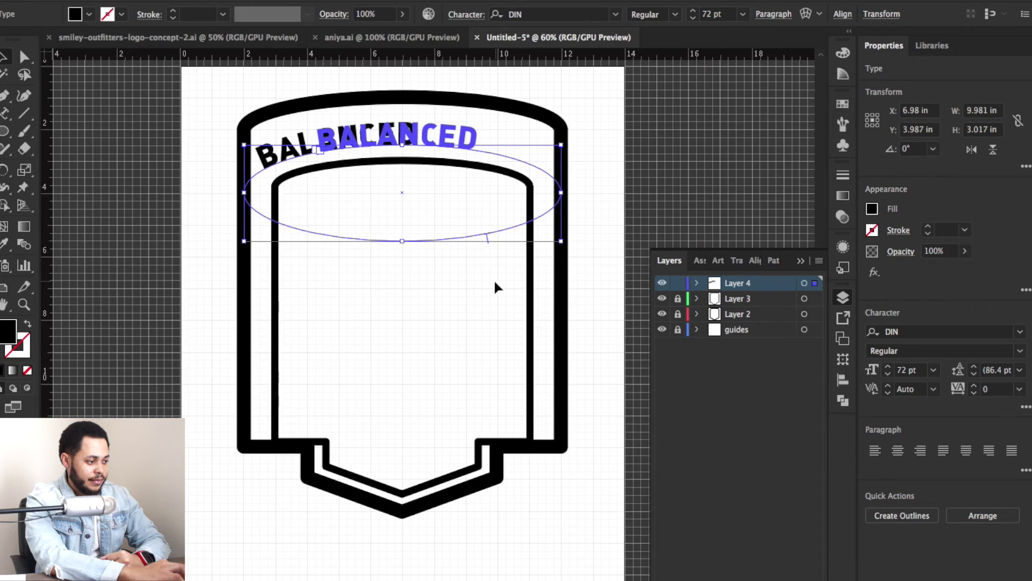
# - Slide BALANCED to the centre of the arc, then unlock Layer 3
pyautogui.moveTo(494, 285); pyautogui.dragTo(490, 284)
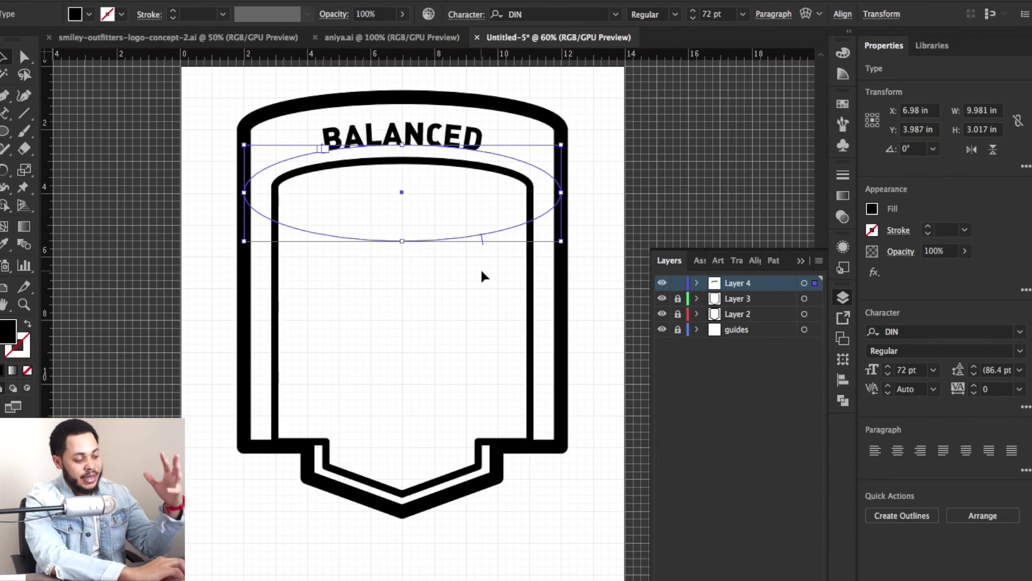
pyautogui.click(483, 276)
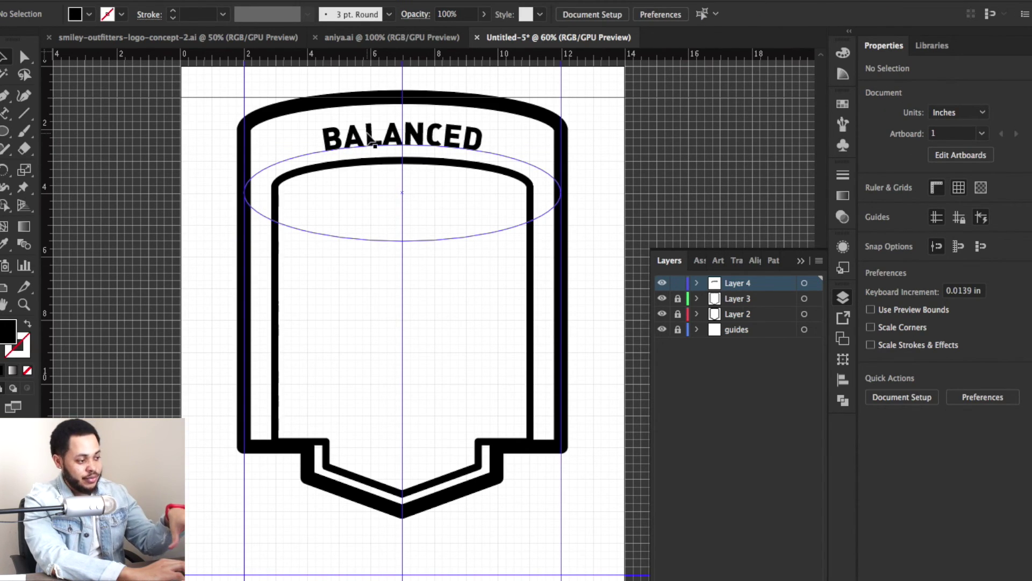
pyautogui.click(419, 137)
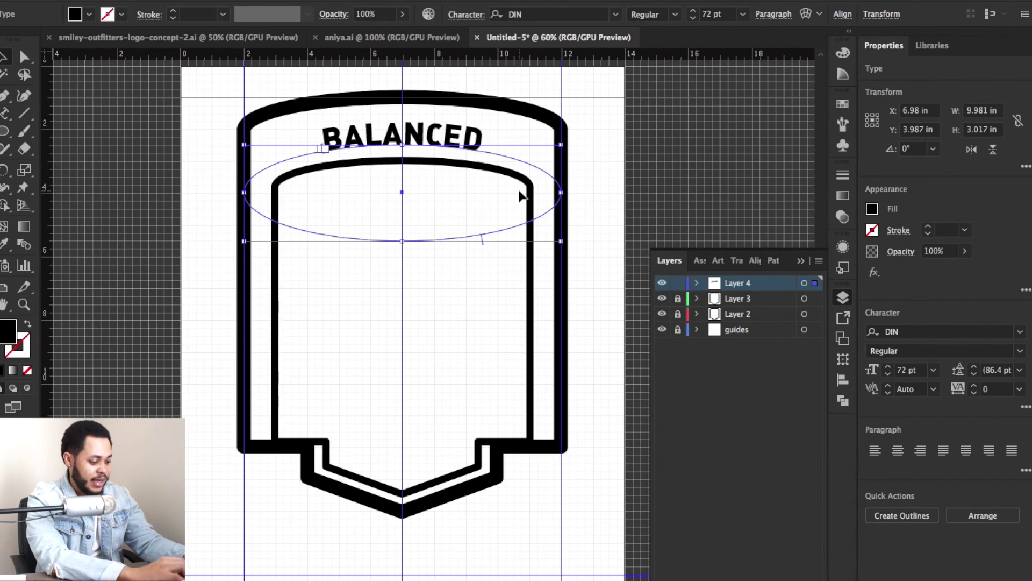
pyautogui.click(647, 172)
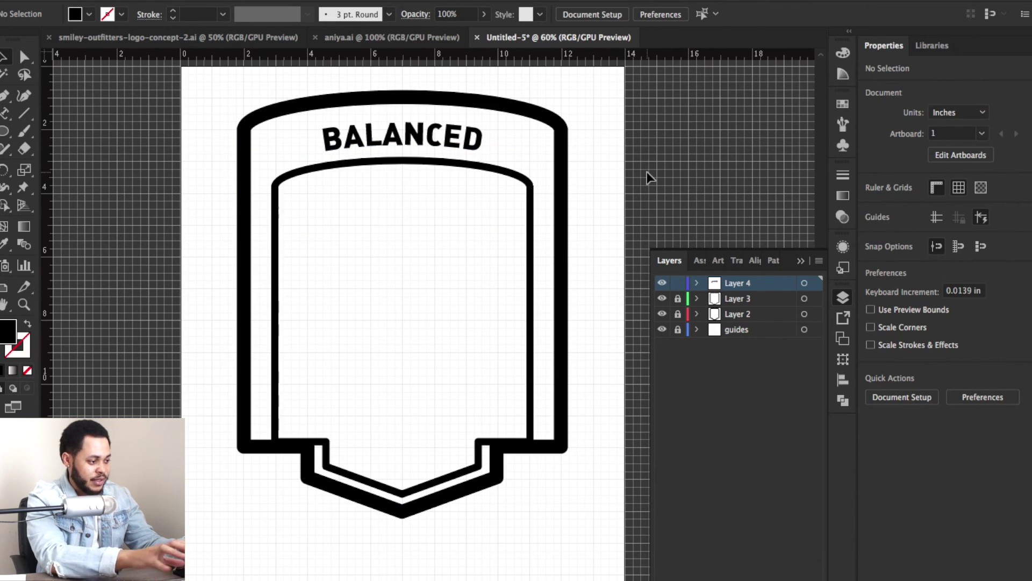
pyautogui.click(438, 168)
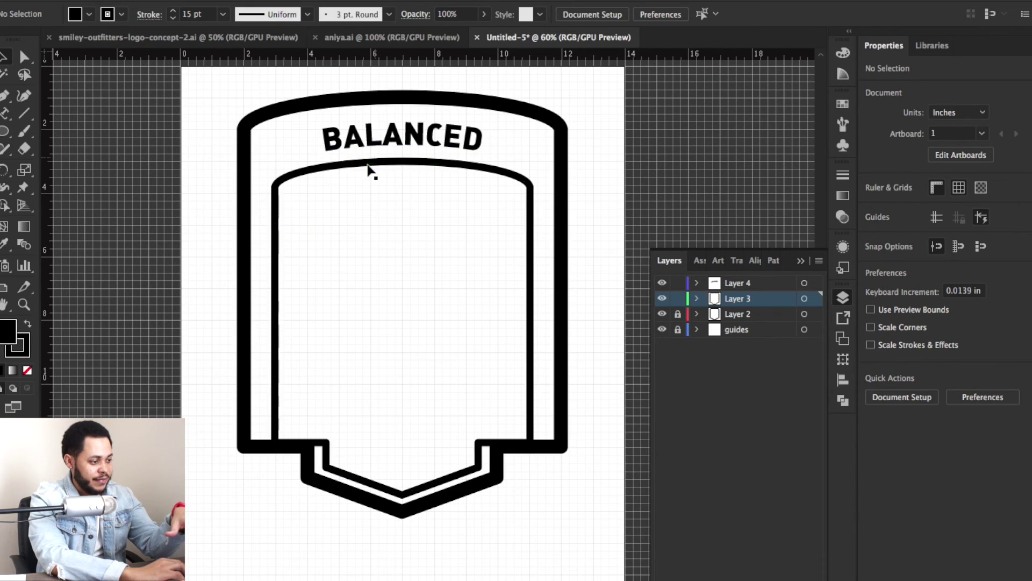
# - Kern BALANCED wider between L–A, A–N and C–E, then recentre it along the arc
pyautogui.doubleClick(357, 140)
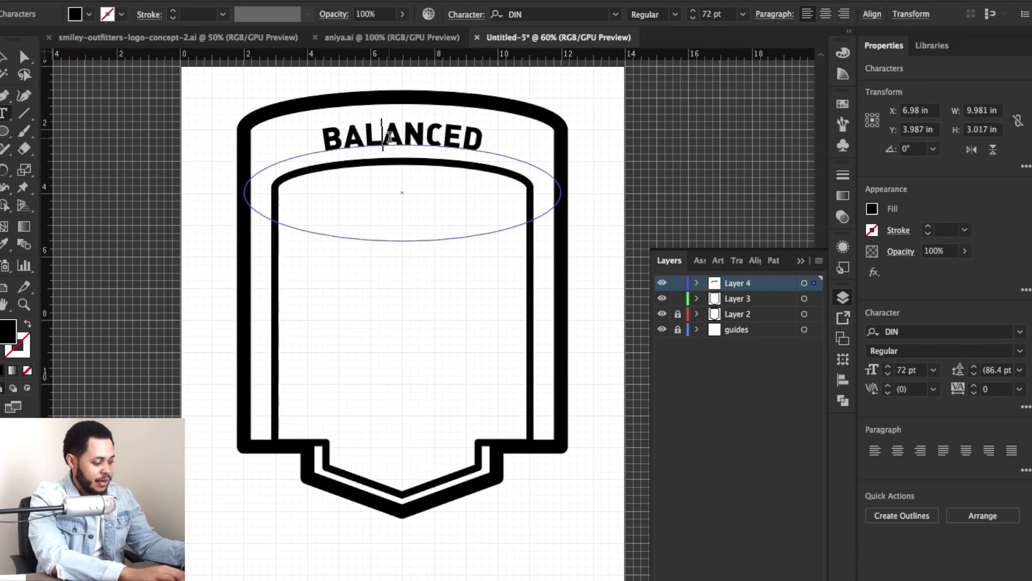
pyautogui.hotkey('alt', 'Right')
pyautogui.hotkey('alt', 'Right')
pyautogui.hotkey('alt', 'Right')
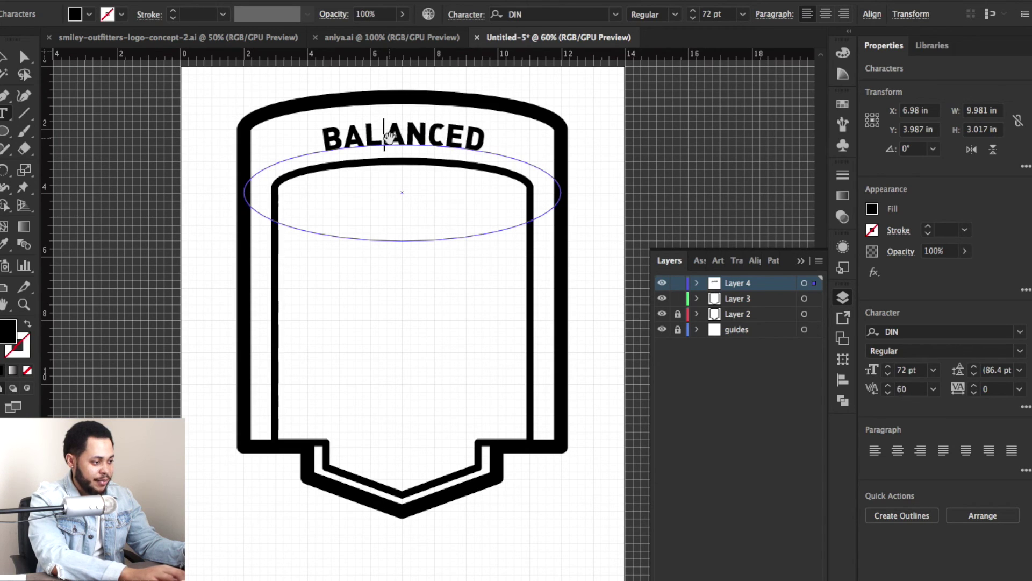
pyautogui.hotkey('alt', 'Right')
pyautogui.hotkey('alt', 'Right')
pyautogui.hotkey('alt', 'Right')
pyautogui.press('Right')
pyautogui.hotkey('alt', 'Right')
pyautogui.hotkey('alt', 'Right')
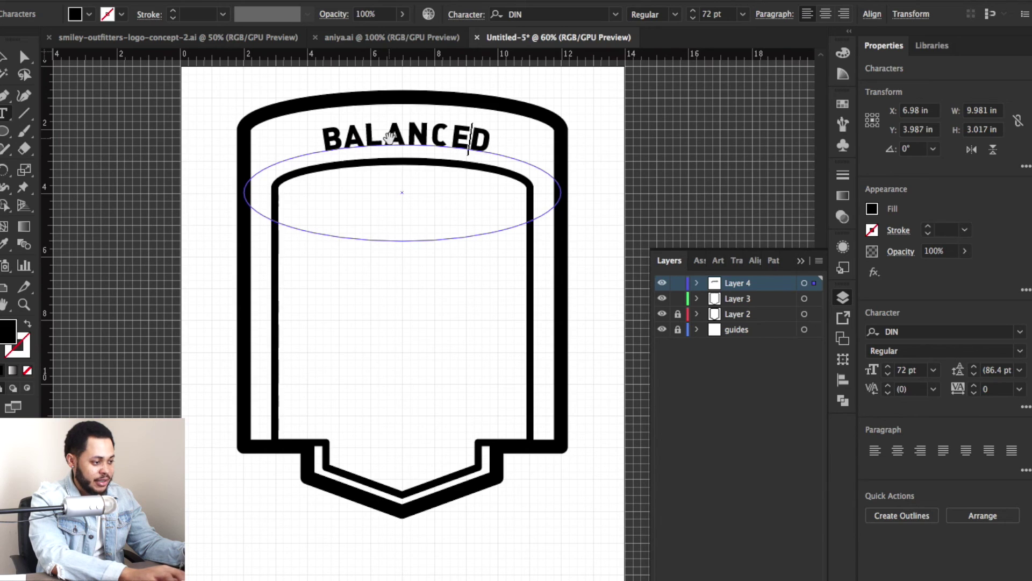
pyautogui.press('Escape')
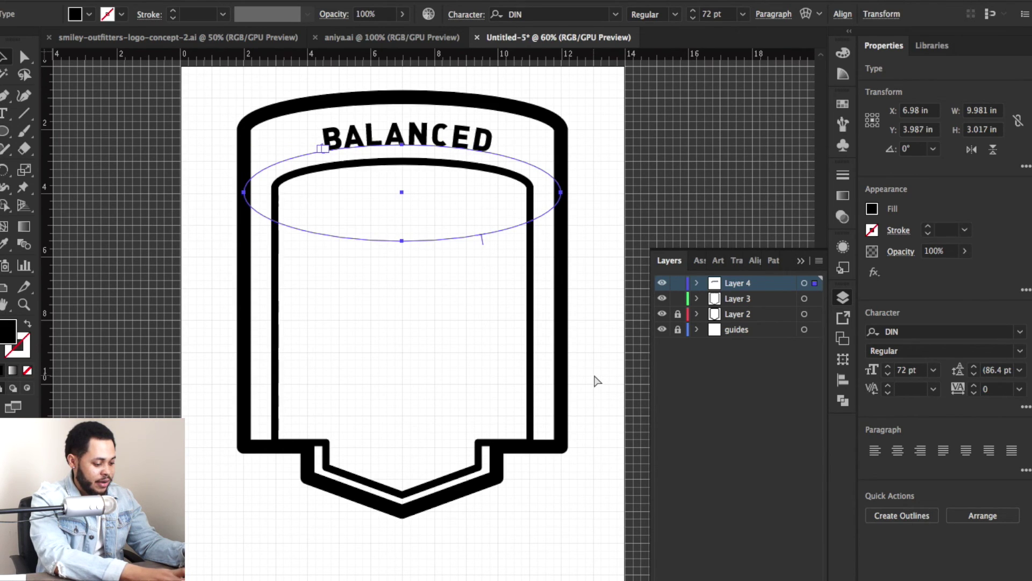
pyautogui.press('v')
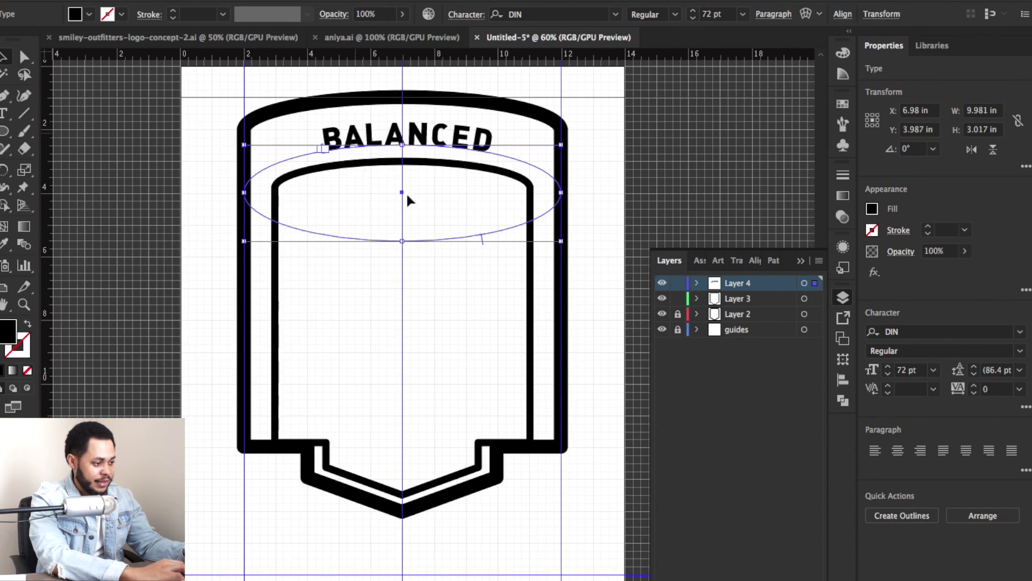
pyautogui.moveTo(481, 239); pyautogui.dragTo(487, 234)
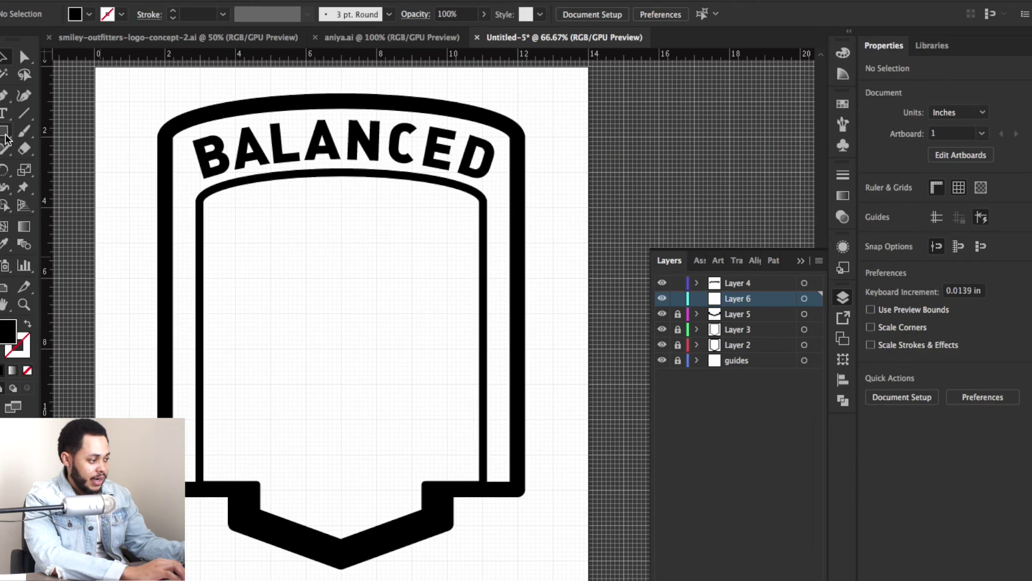
# - Bring up the shape-drawing tool options from the Rectangle tool
pyautogui.click(8, 136)
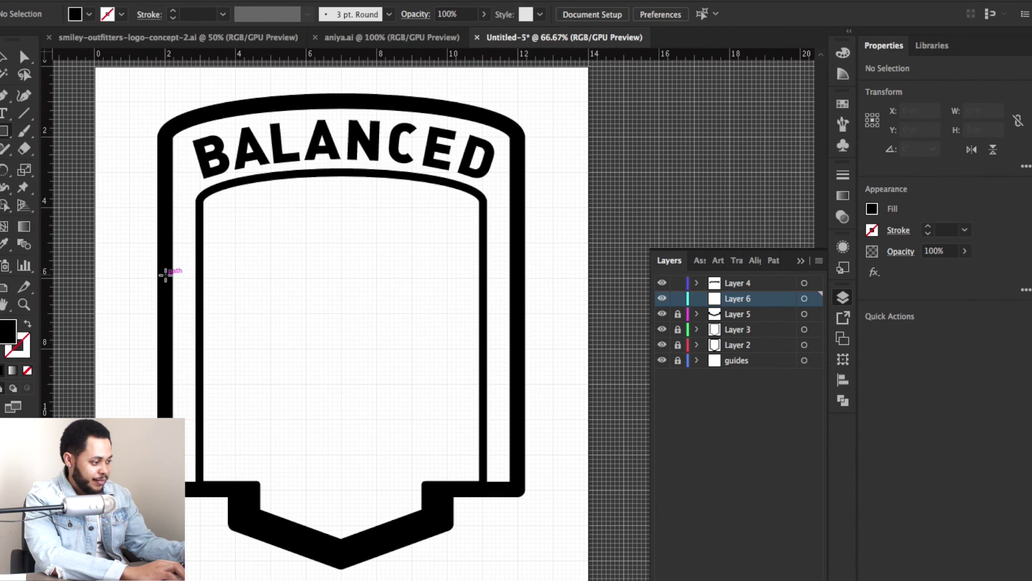
# - Draw a notch rectangle on the shield's left edge, copy it across to the right, then make Layer 7 active
pyautogui.moveTo(165, 278); pyautogui.dragTo(200, 312)
pyautogui.press('v')
pyautogui.click(482, 344)
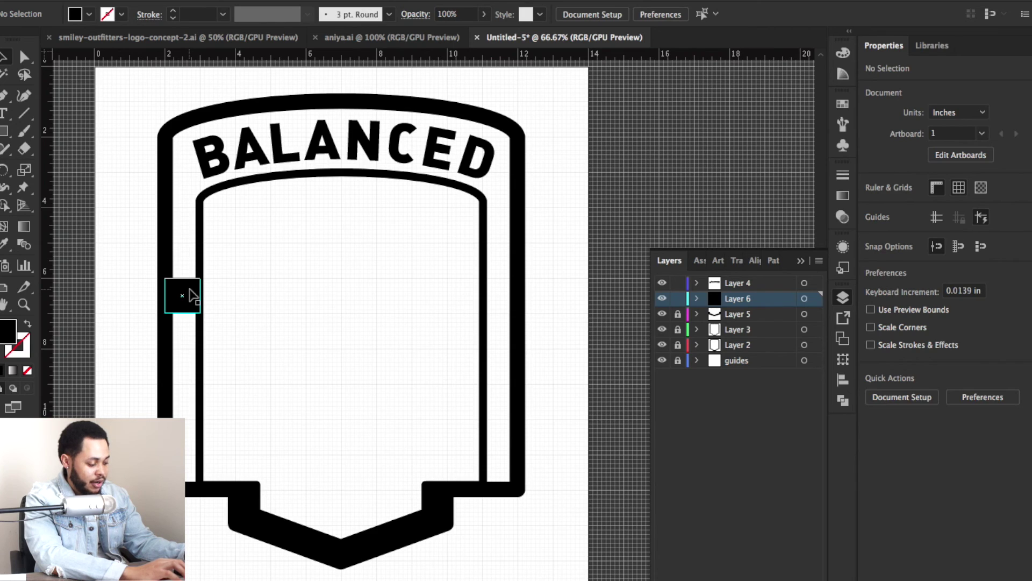
pyautogui.moveTo(190, 294); pyautogui.dragTo(510, 285)
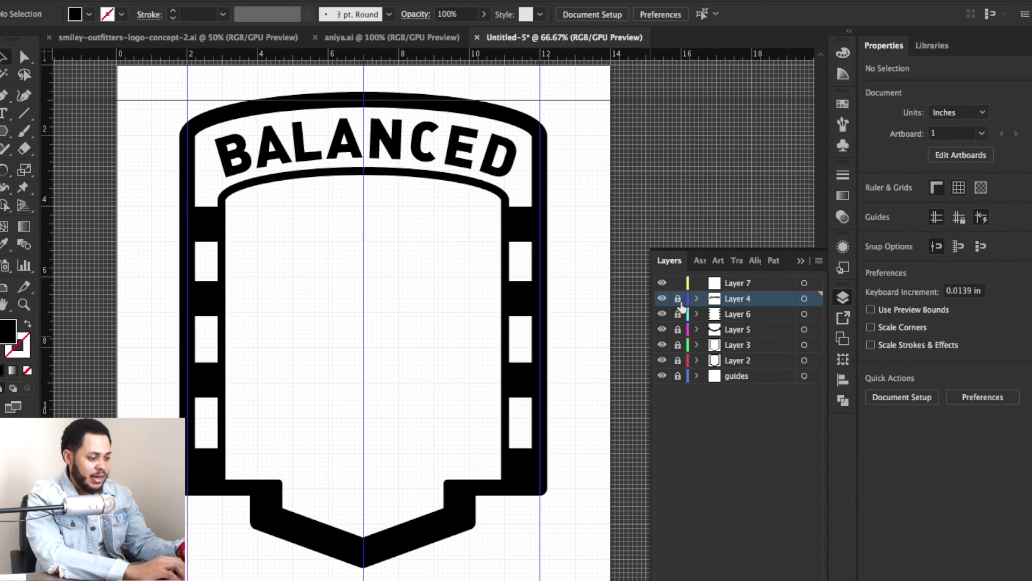
pyautogui.click(777, 285)
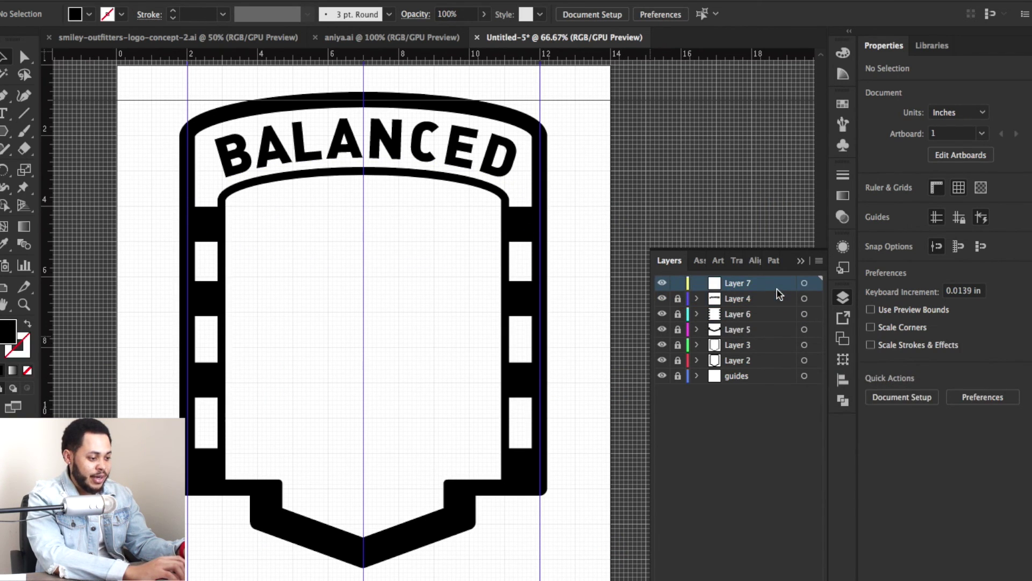
# - Create a three-sided polygon at the shield's centre with the Polygon Tool
pyautogui.click(2, 131)
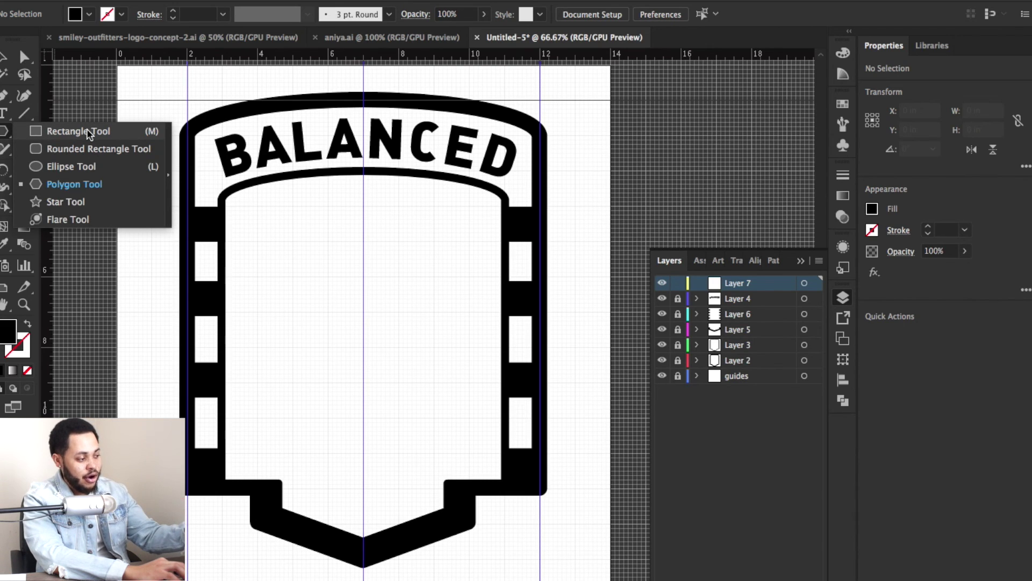
pyautogui.click(86, 185)
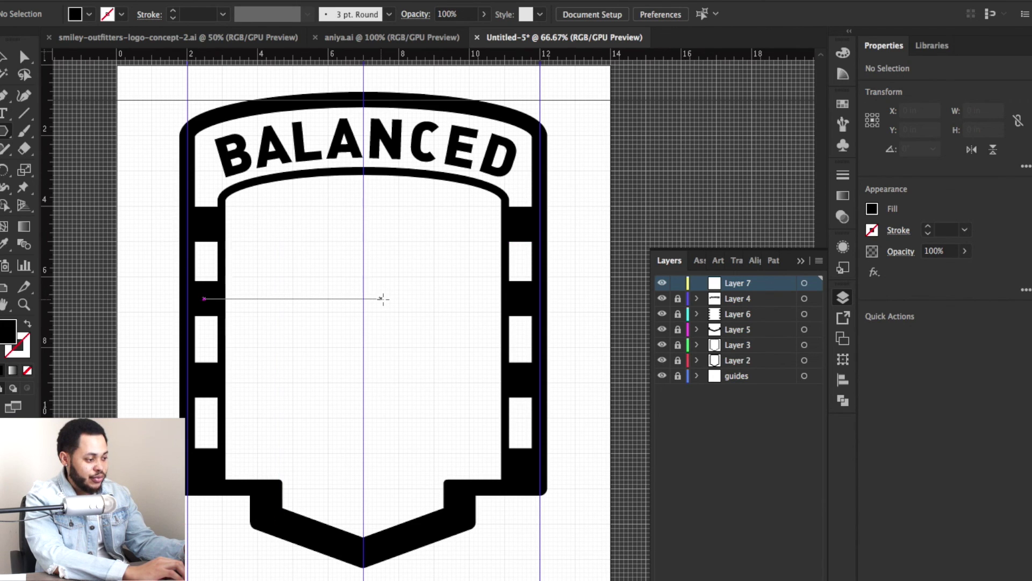
pyautogui.click(363, 280)
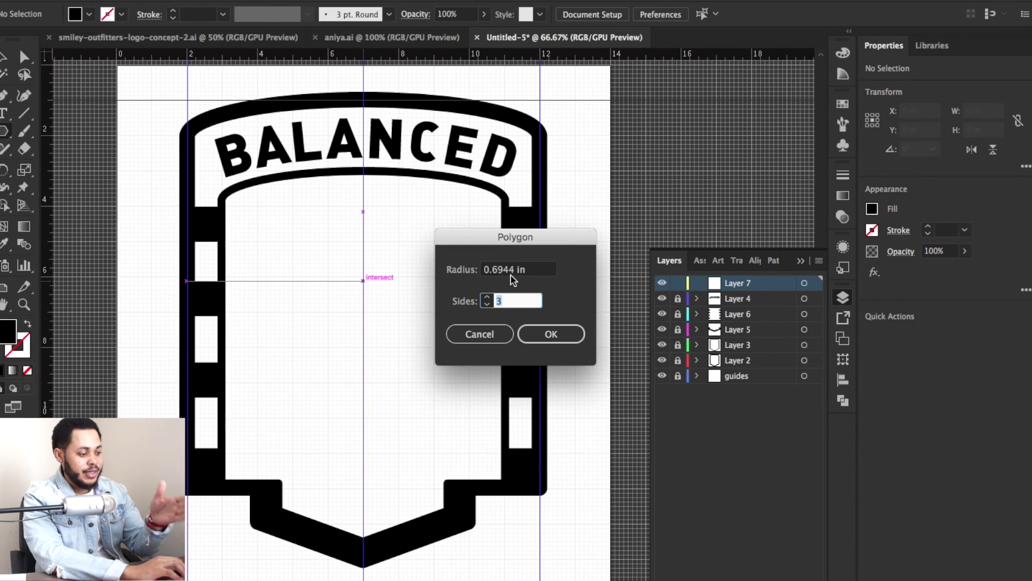
pyautogui.click(562, 327)
# - Zoom in and nudge the triangle down and slightly right beneath BALANCED
pyautogui.hotkey('ctrl', '=')
pyautogui.hotkey('ctrl', '=')
pyautogui.scroll(1, 367, 227)
pyautogui.scroll(4, 368, 233)
pyautogui.hscroll(-3, 369, 233)
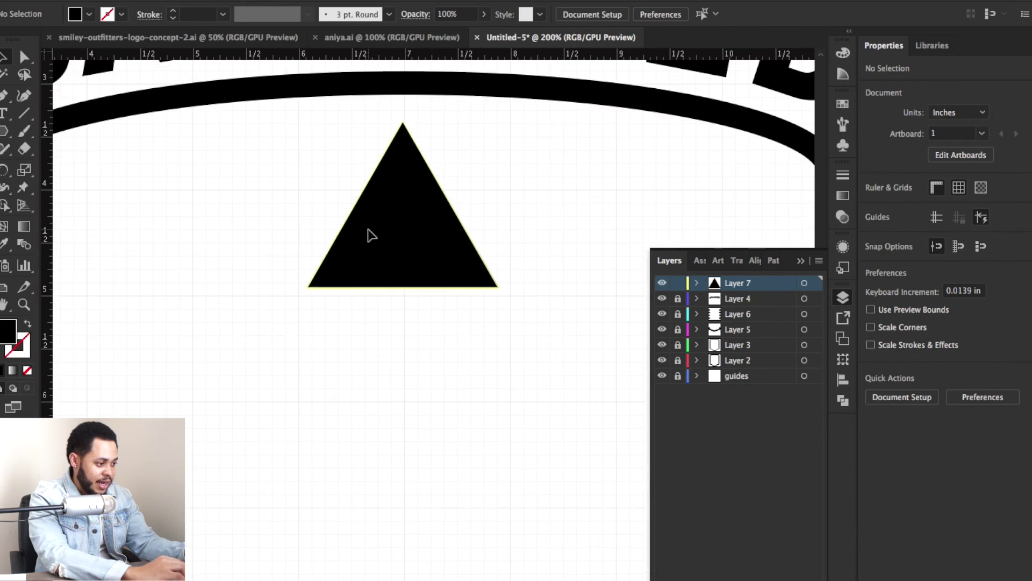
pyautogui.scroll(1, 414, 253)
pyautogui.click(417, 240)
pyautogui.press('Down')
pyautogui.press('Down')
pyautogui.press('Down')
pyautogui.press('Down')
pyautogui.press('Down')
pyautogui.press('Down')
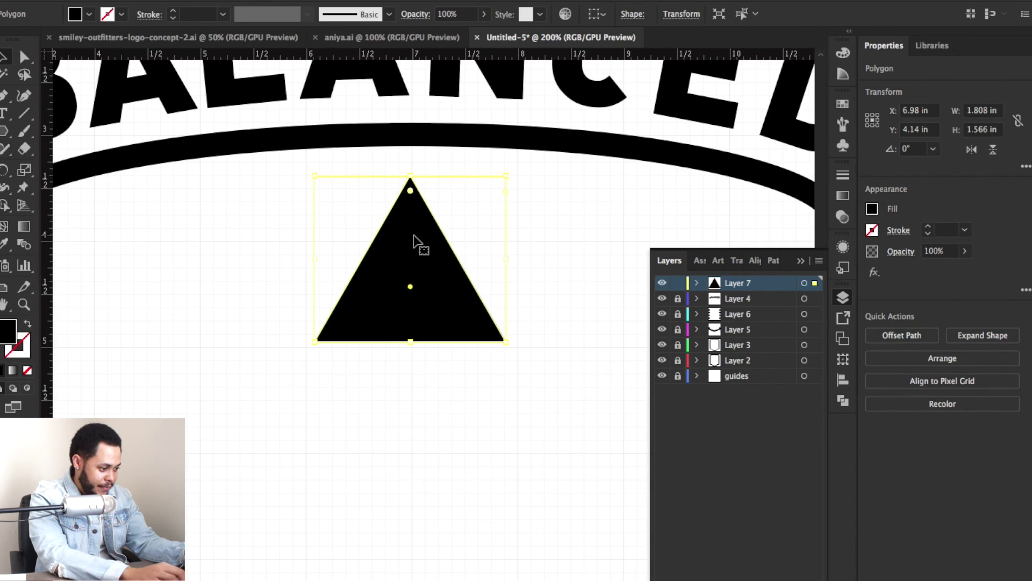
pyautogui.press('Right')
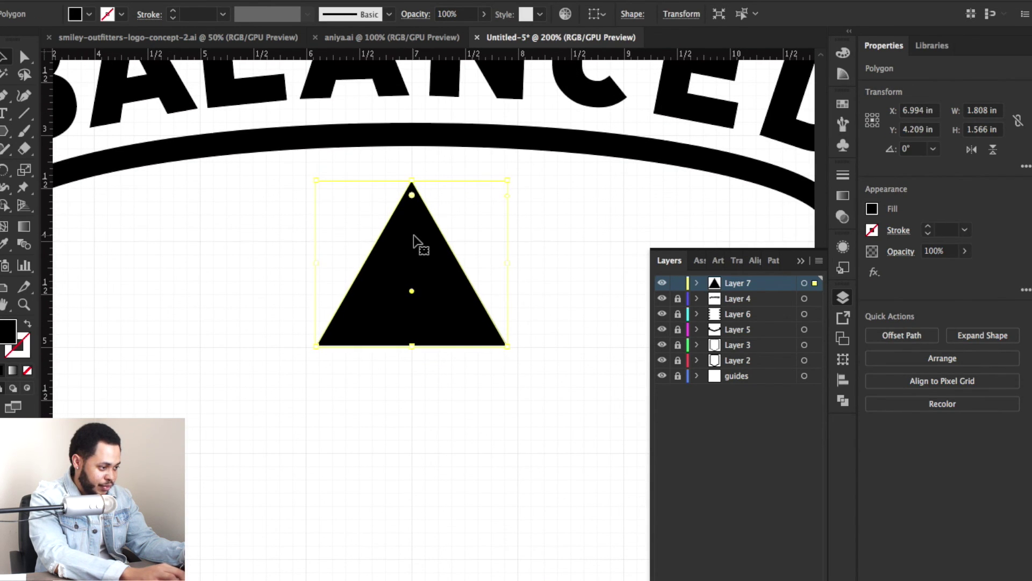
# - Inspect the triangle's anchor points, then select the large 5.319 × 4.607 in triangle
pyautogui.scroll(-2, 417, 240)
pyautogui.click(424, 300)
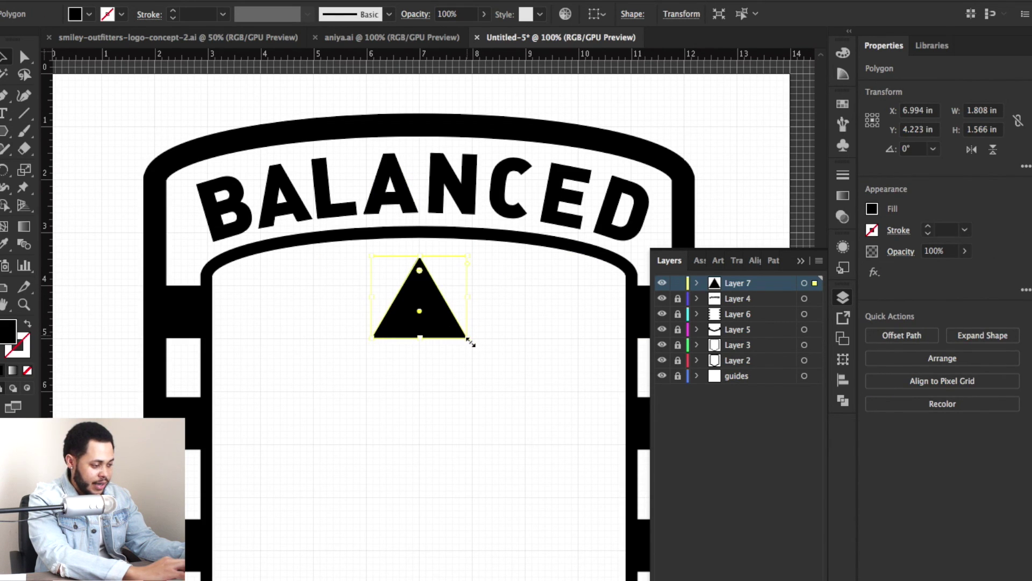
pyautogui.press('a')
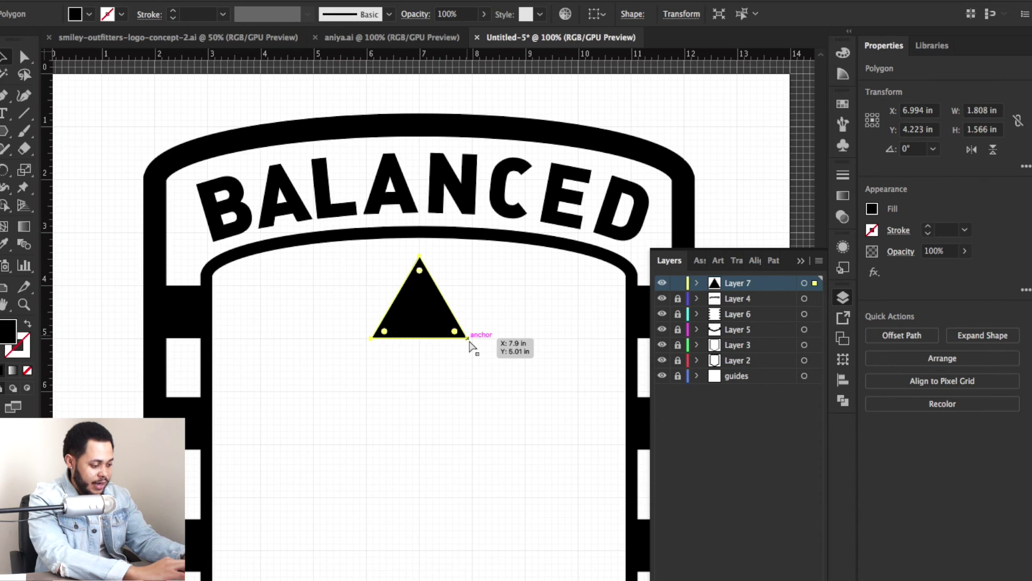
pyautogui.press('v')
pyautogui.scroll(-5, 496, 447)
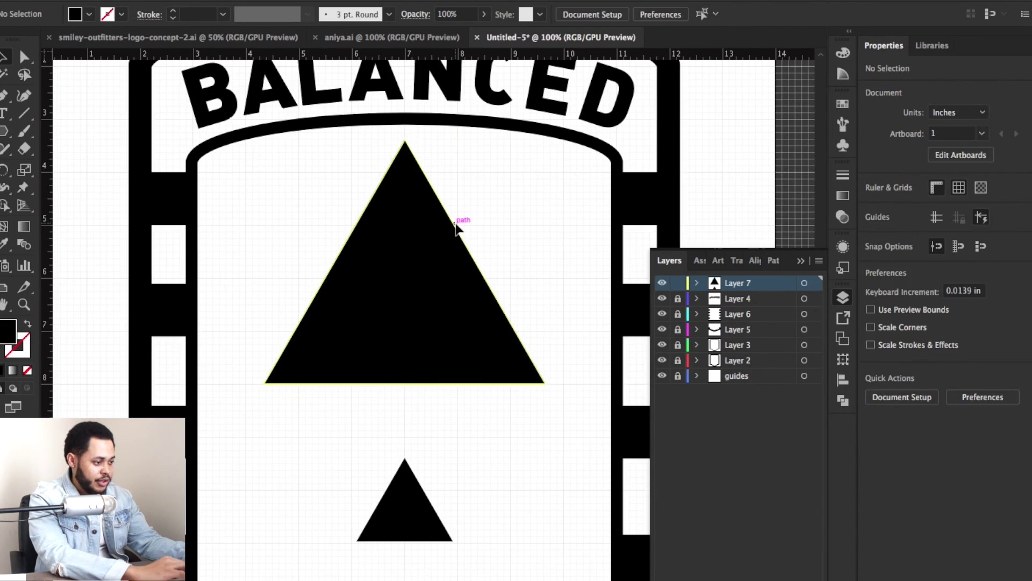
pyautogui.click(424, 236)
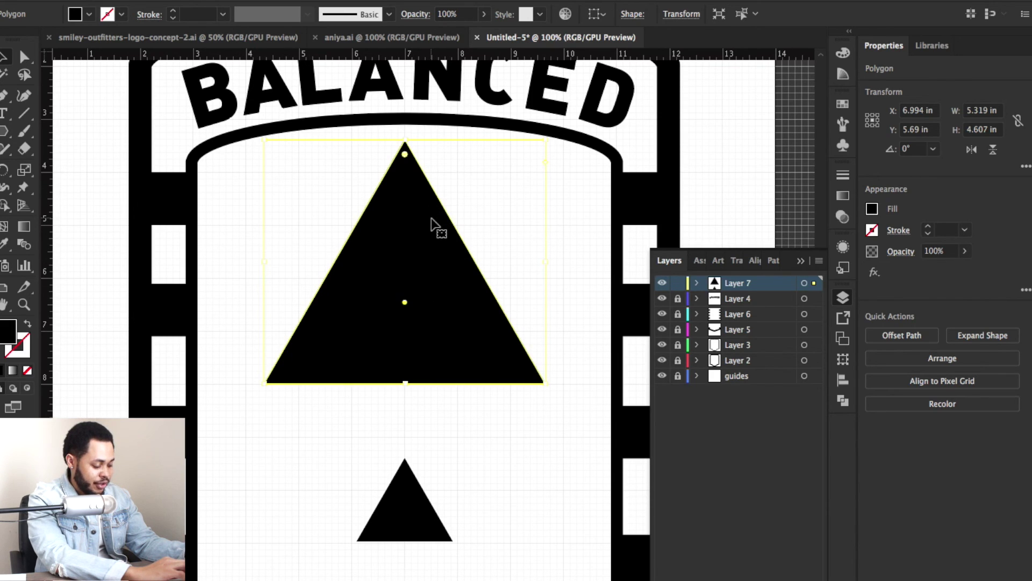
# - Position the triangle mountains on the left and right of the shield under BALANCED
pyautogui.moveTo(435, 223); pyautogui.dragTo(222, 228)
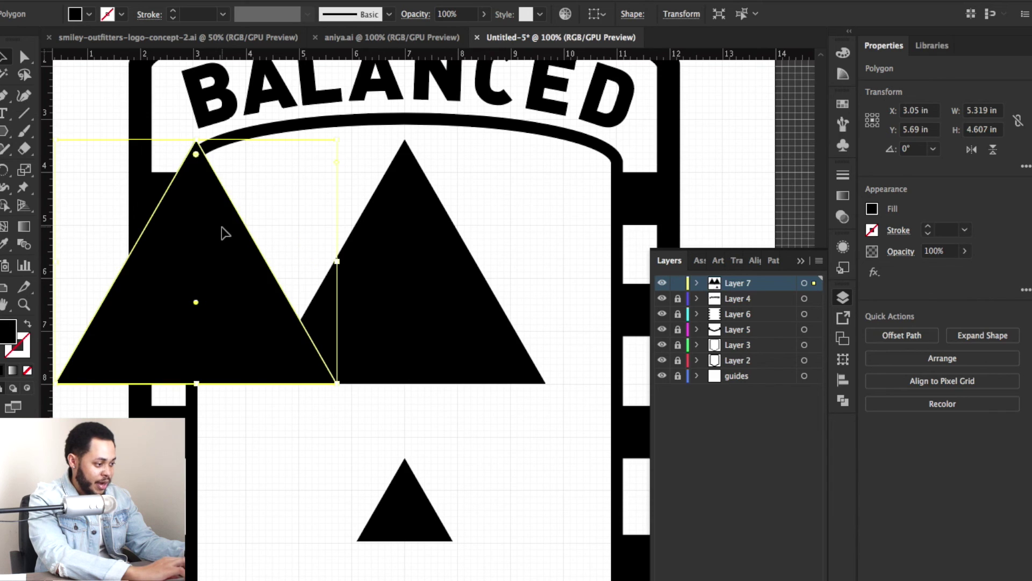
pyautogui.press('super+equal')
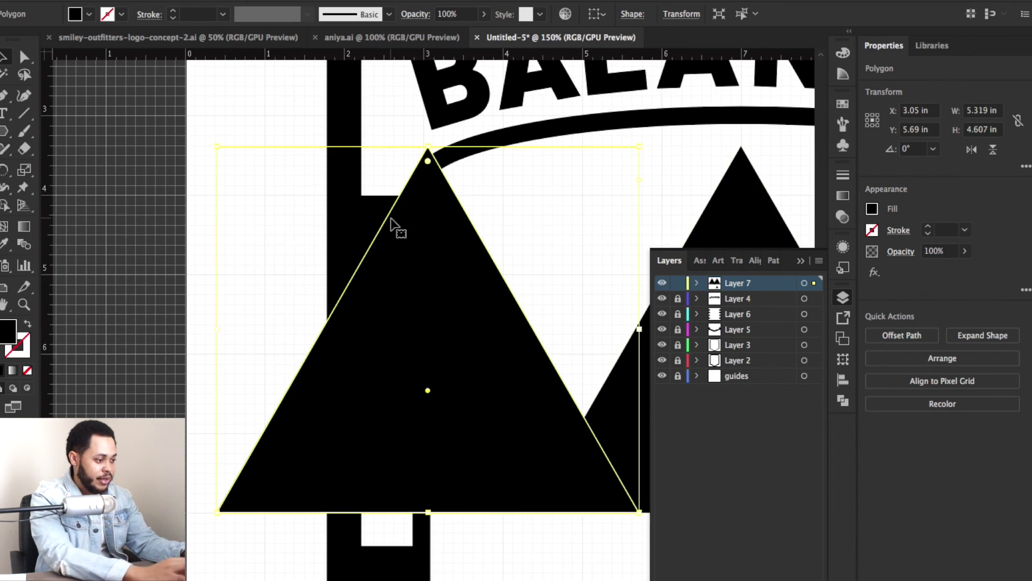
pyautogui.press('Left')
pyautogui.press('Left')
pyautogui.press('Left')
pyautogui.press('Left')
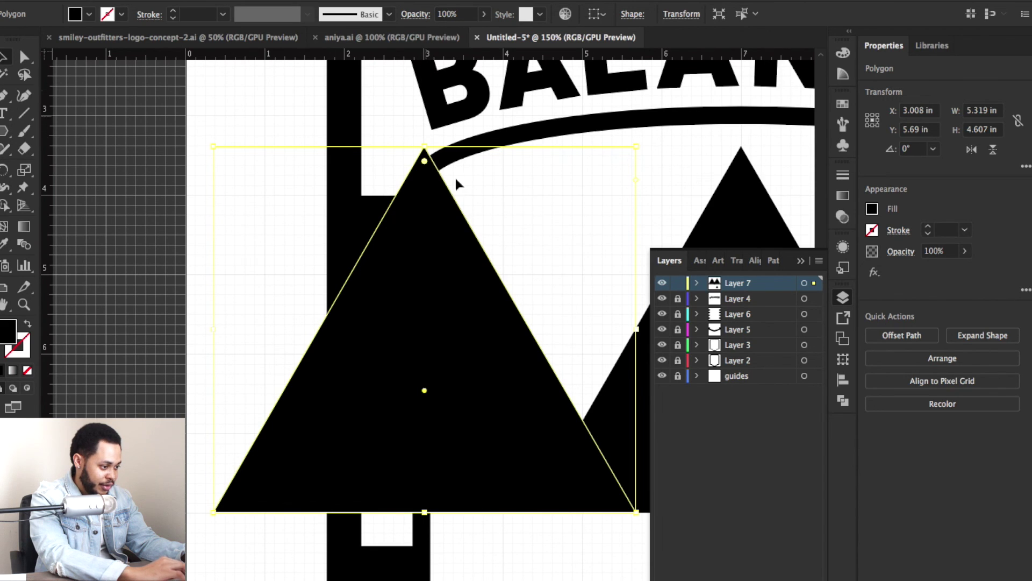
pyautogui.hscroll(10, 503, 217)
pyautogui.scroll(1, 503, 217)
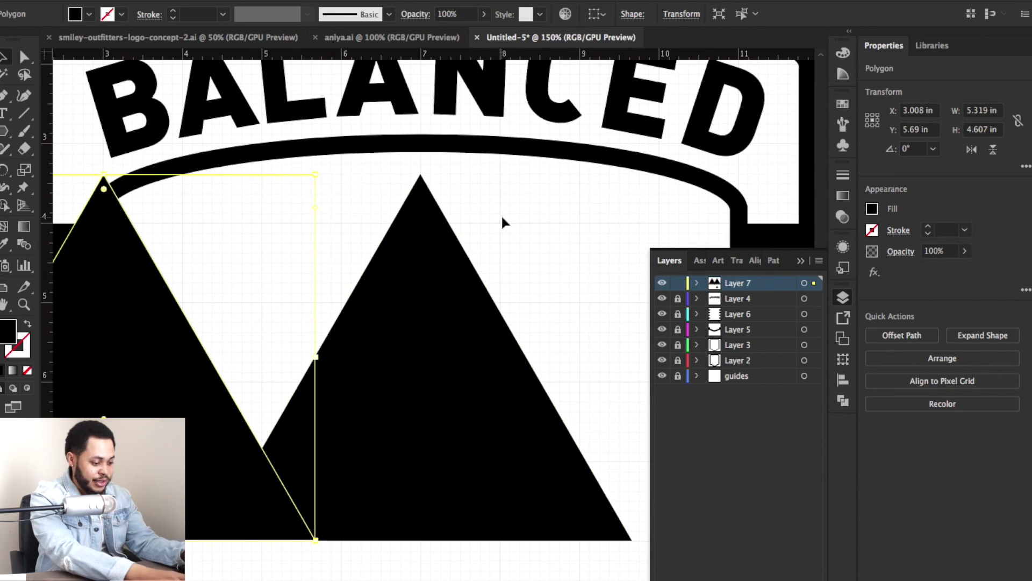
pyautogui.hotkey('ctrl', '-')
pyautogui.hscroll(8, 501, 214)
pyautogui.scroll(1, 501, 214)
pyautogui.moveTo(329, 339); pyautogui.dragTo(535, 350)
pyautogui.hotkey('ctrl', 'shift', 'a')
pyautogui.hotkey('ctrl', '-')
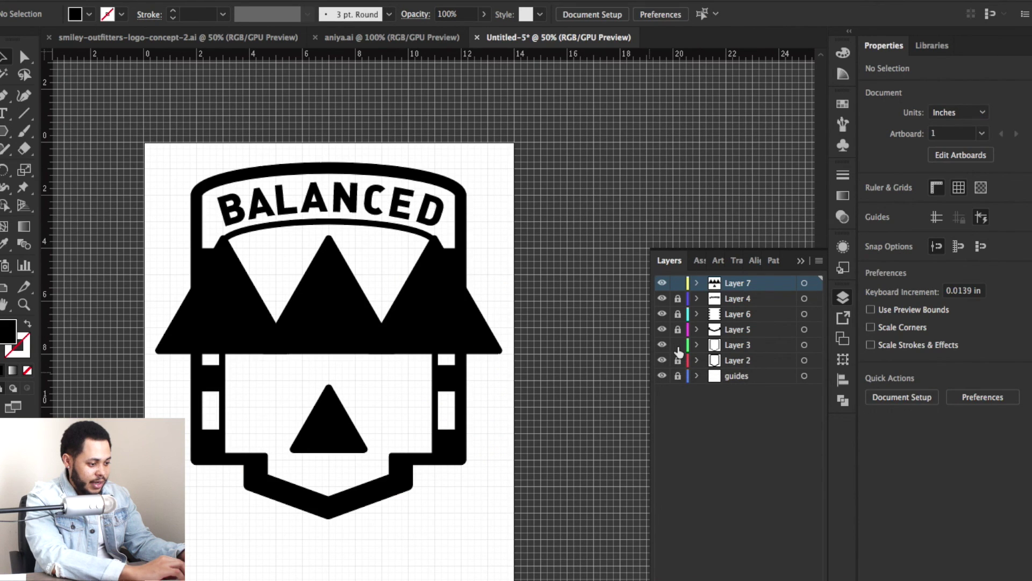
# - Clip the Layer 7 triangles inside the Layer 3 shield shape, then make Layer 7 active
pyautogui.click(804, 345)
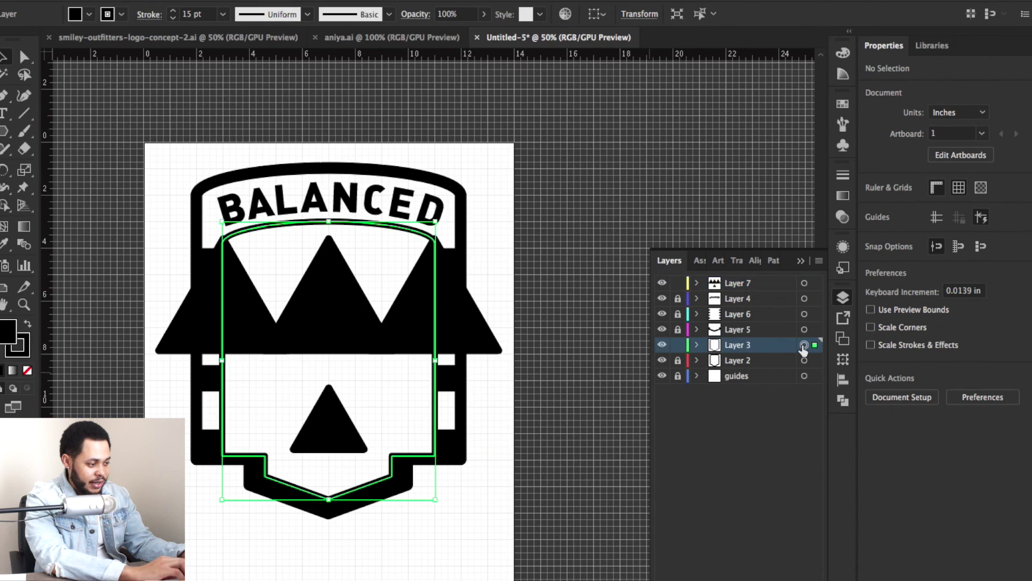
pyautogui.keyDown('shift'); pyautogui.click(803, 284); pyautogui.keyUp('shift')
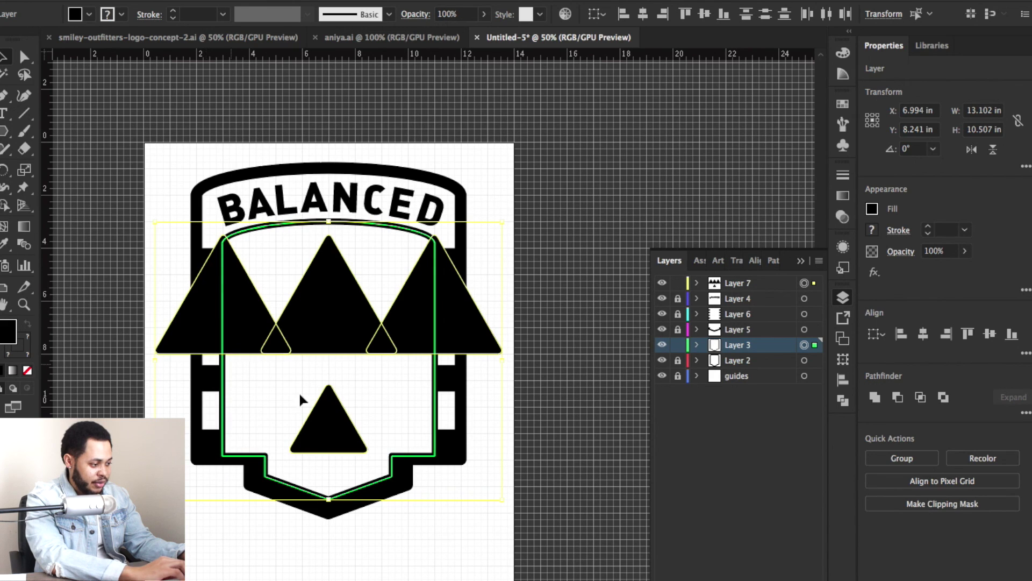
pyautogui.hotkey('ctrl', '7')
pyautogui.hotkey('ctrl', '2')
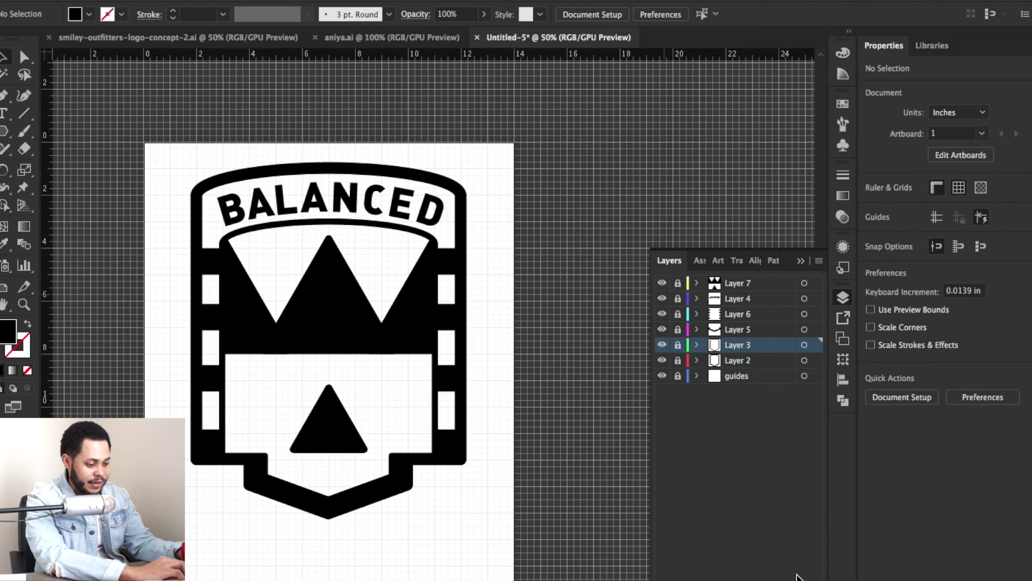
pyautogui.click(778, 285)
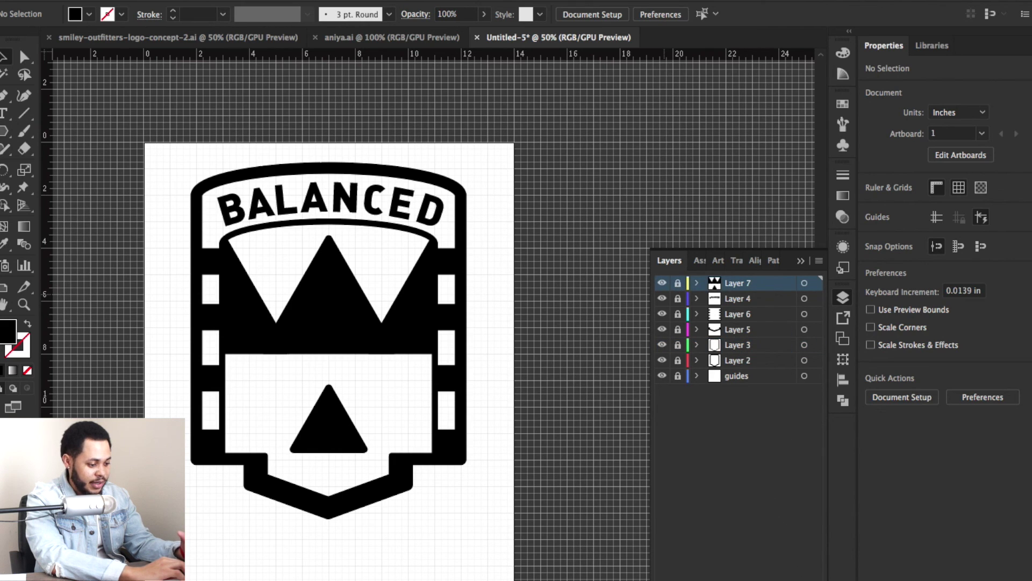
# - Add a new layer, show the guides and zoom in on the mountains
pyautogui.hotkey('ctrl', 'l')
pyautogui.hotkey('ctrl', 'f')
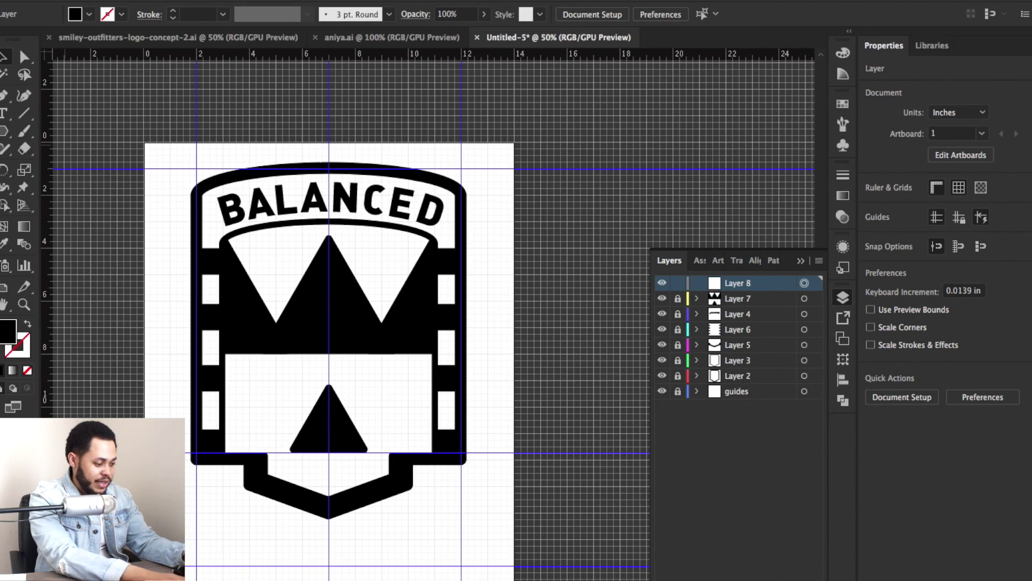
pyautogui.hotkey('ctrl', '1')
pyautogui.hscroll(-3, 299, 293)
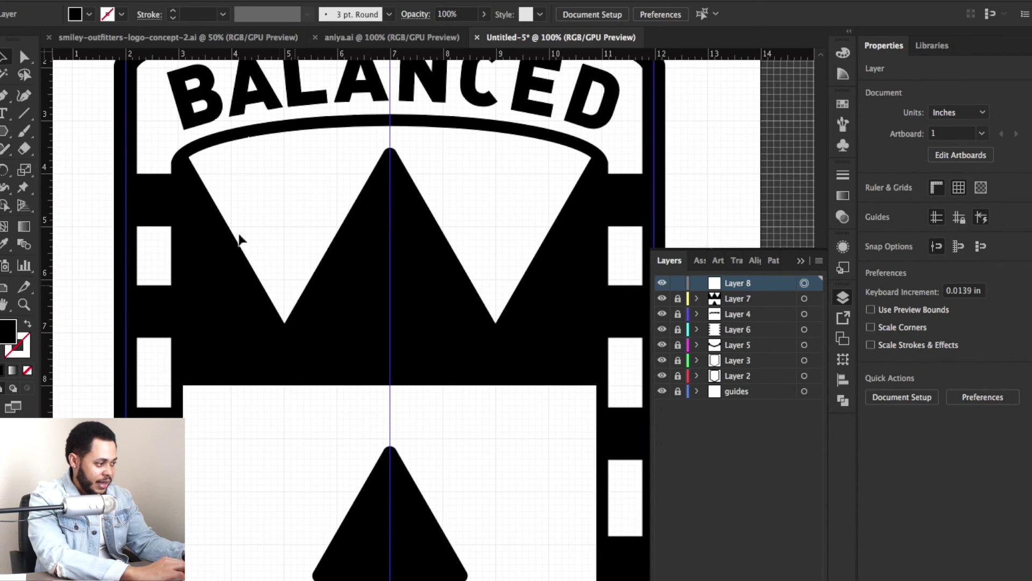
# - Draw the eye ellipse across the middle mountain's base, swap its fill and stroke, and add a small circle
pyautogui.moveTo(4, 132); pyautogui.dragTo(76, 165)
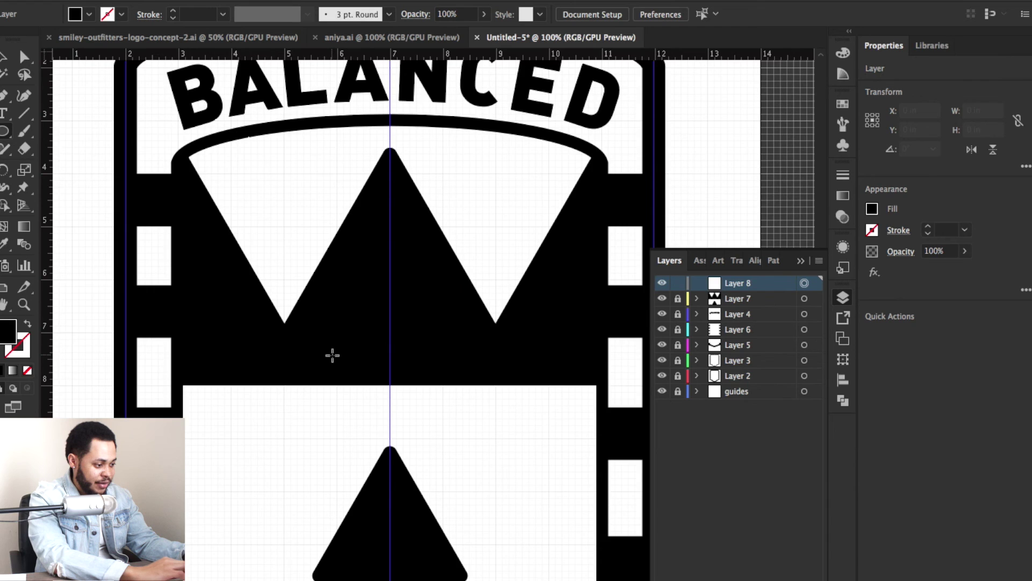
pyautogui.scroll(-2, 332, 355)
pyautogui.hscroll(2, 333, 355)
pyautogui.scroll(2, 271, 279)
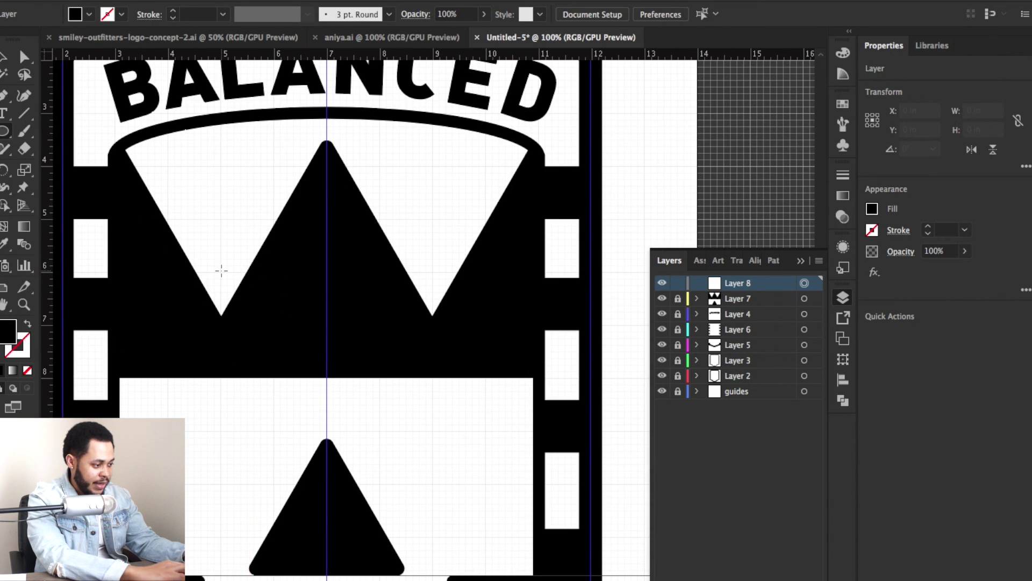
pyautogui.moveTo(221, 271); pyautogui.dragTo(444, 359)
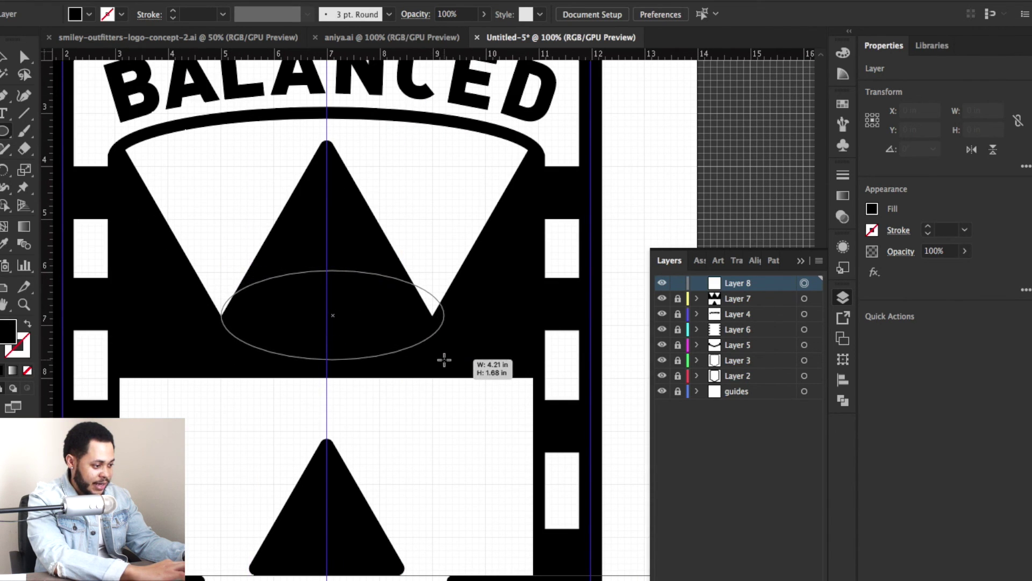
pyautogui.moveTo(444, 359); pyautogui.dragTo(444, 359)
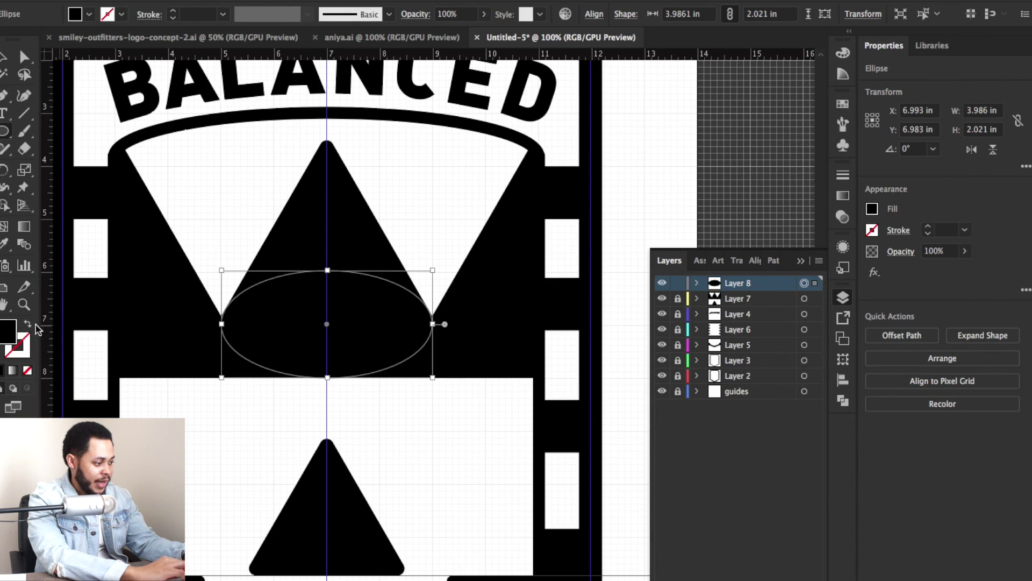
pyautogui.click(29, 325)
pyautogui.click(92, 14)
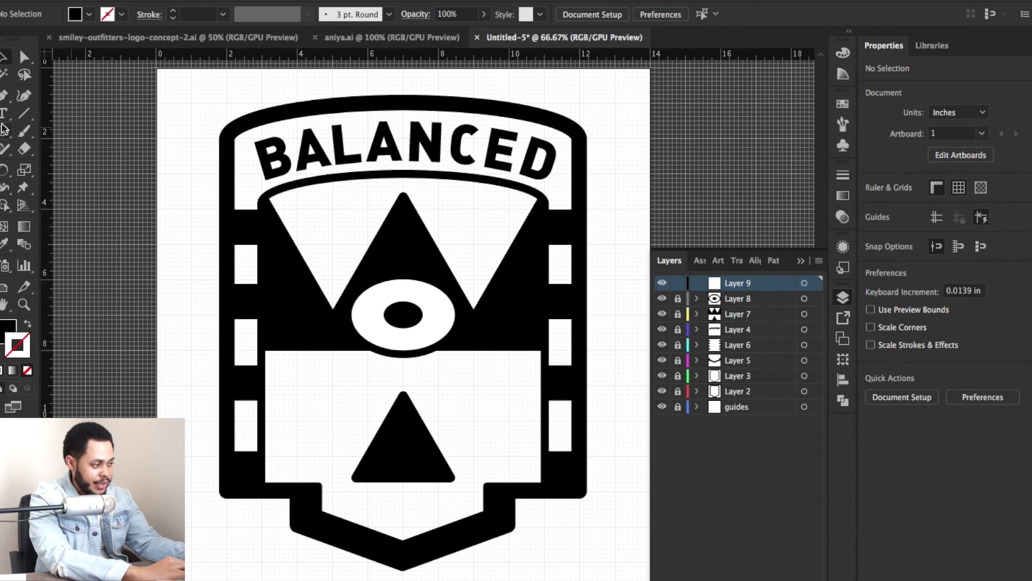
pyautogui.moveTo(5, 129); pyautogui.dragTo(58, 165)
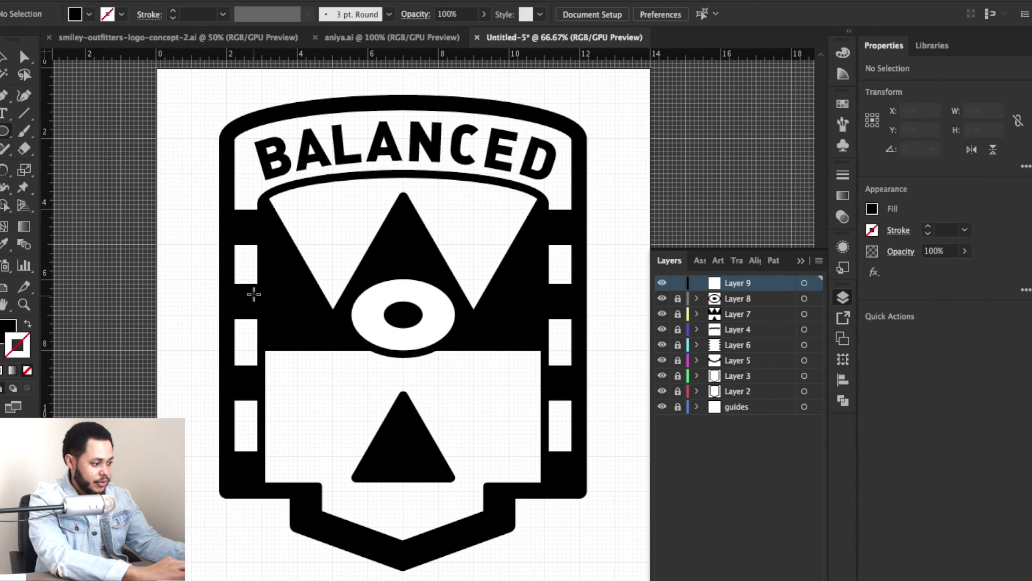
pyautogui.moveTo(256, 291); pyautogui.dragTo(318, 352)
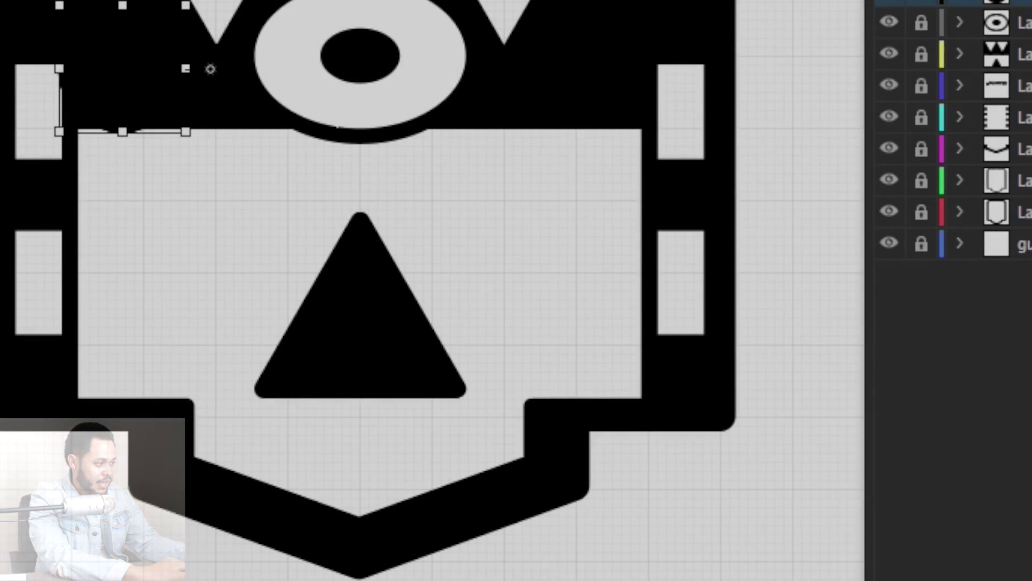
# - Make the ellipse white with a black outline and widen it into a base across the badge bottom
pyautogui.press('d')
pyautogui.moveTo(143, 79)
pyautogui.mouseDown()
pyautogui.moveTo(237, 220)
pyautogui.moveTo(334, 269)
pyautogui.moveTo(295, 327)
pyautogui.moveTo(357, 391)
pyautogui.mouseUp()
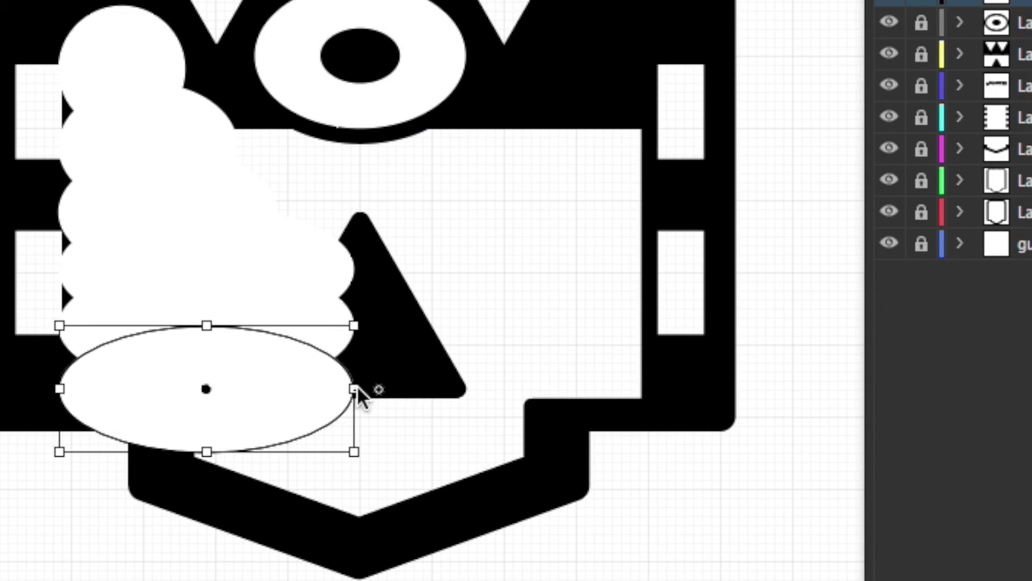
pyautogui.moveTo(357, 456); pyautogui.dragTo(268, 399)
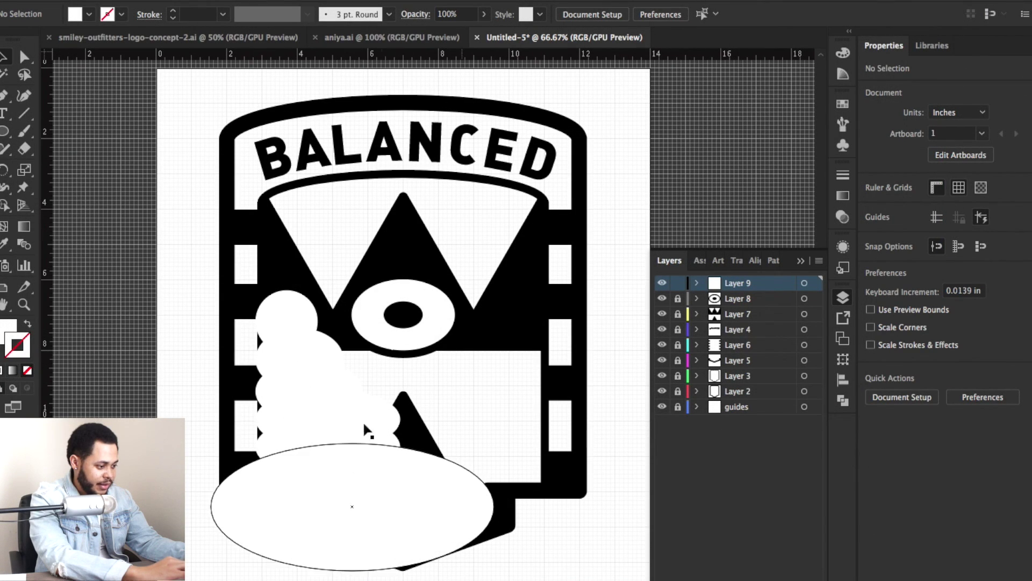
# - Trail growing ellipse copies down from the small circle and unite them with the base into one cloud
pyautogui.click(293, 319)
pyautogui.moveTo(332, 352); pyautogui.dragTo(388, 447)
pyautogui.keyDown('shift'); pyautogui.click(388, 447); pyautogui.keyUp('shift')
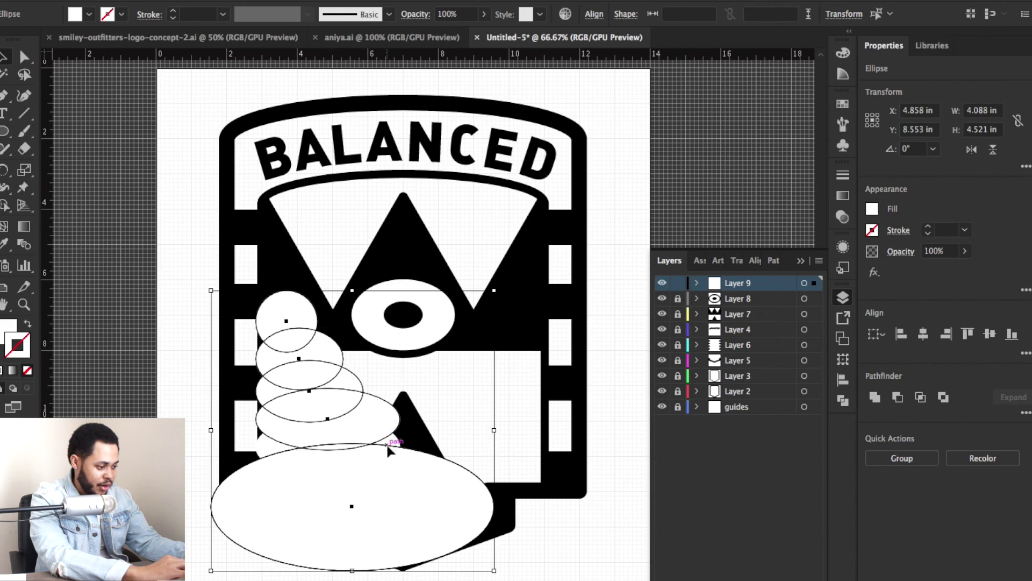
pyautogui.click(773, 260)
pyautogui.click(664, 328)
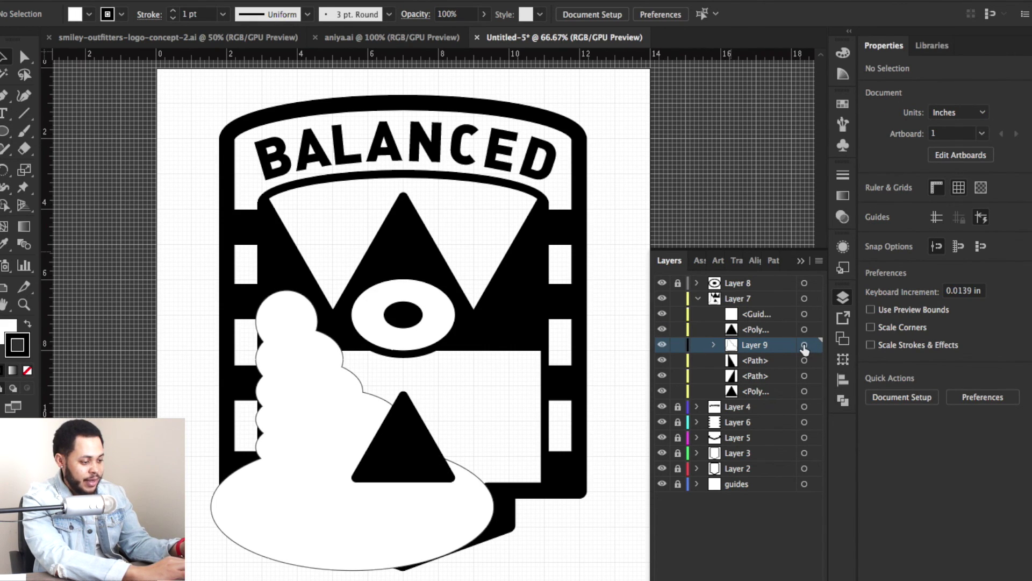
# - Select the Layer 9 cloud, show guides, and move its path into the mountains layer
pyautogui.click(804, 346)
pyautogui.press('super+semicolon')
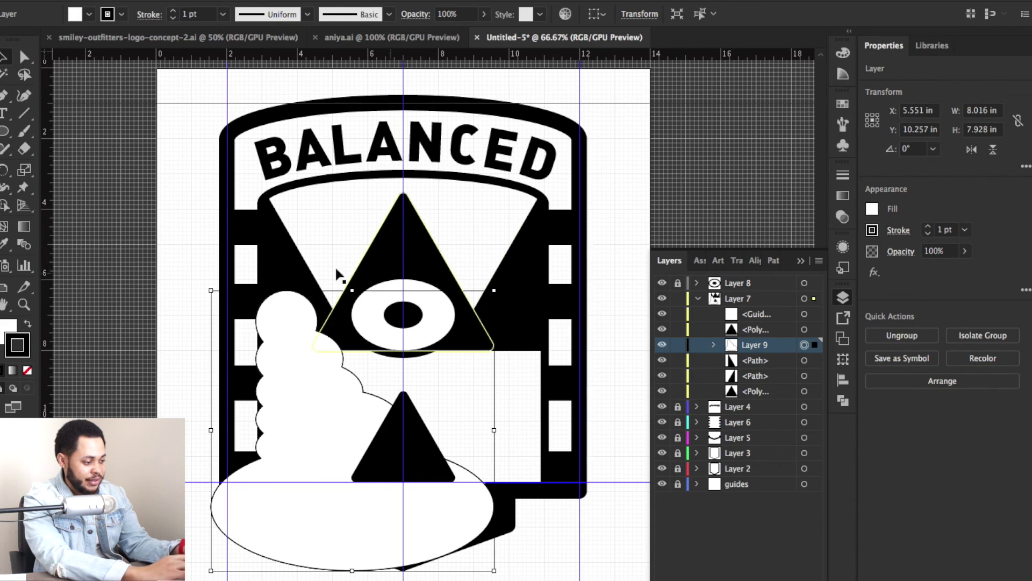
pyautogui.press('a')
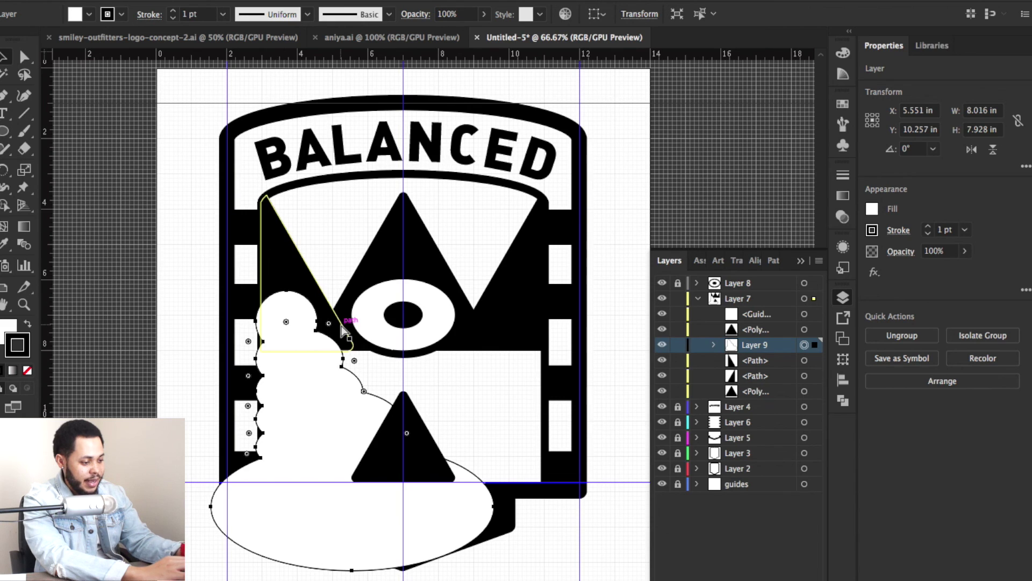
pyautogui.press('super+j')
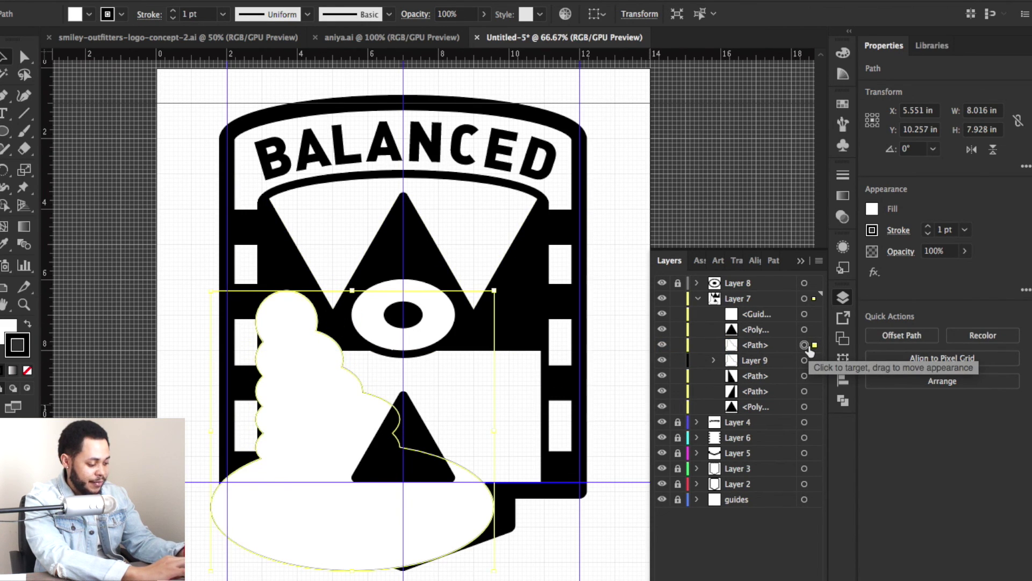
# - Reflect the cloud and drag a mirrored copy toward the right
pyautogui.click(178, 0)
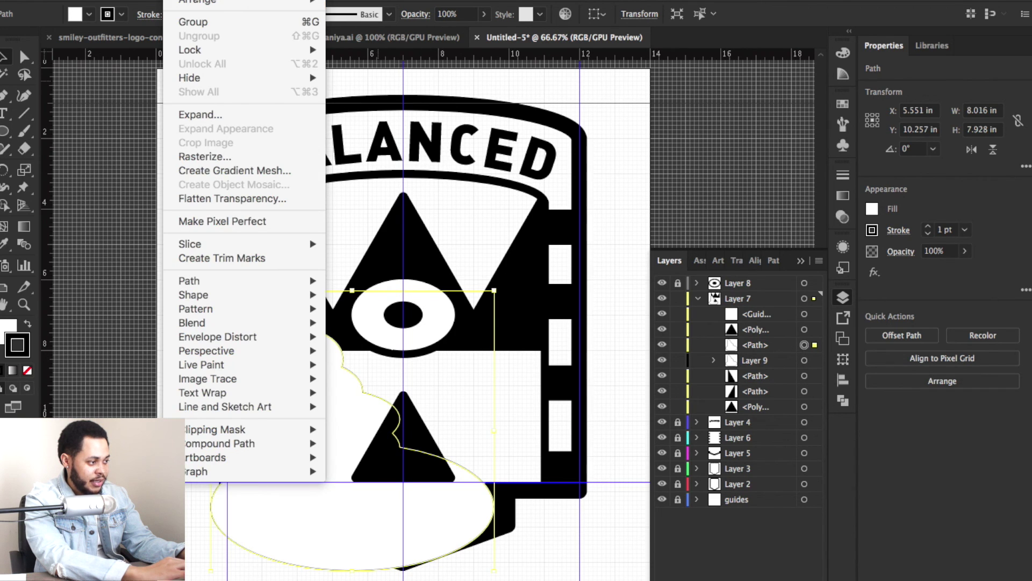
pyautogui.moveTo(317, 0)
pyautogui.click(353, 41)
pyautogui.moveTo(414, 365); pyautogui.dragTo(512, 366)
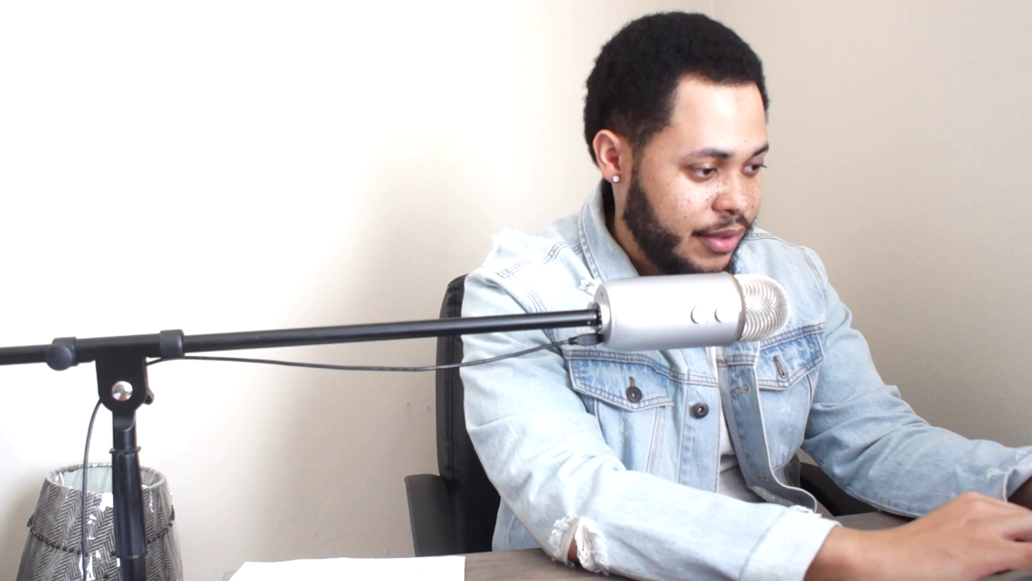